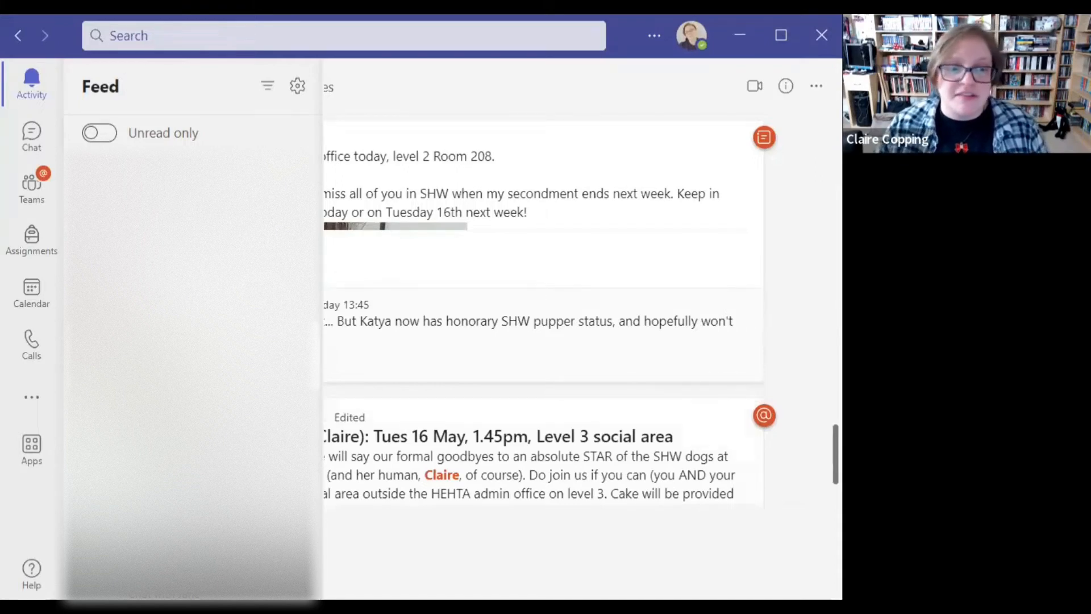
Open the overview of all teams and look through the team tiles
click(34, 193)
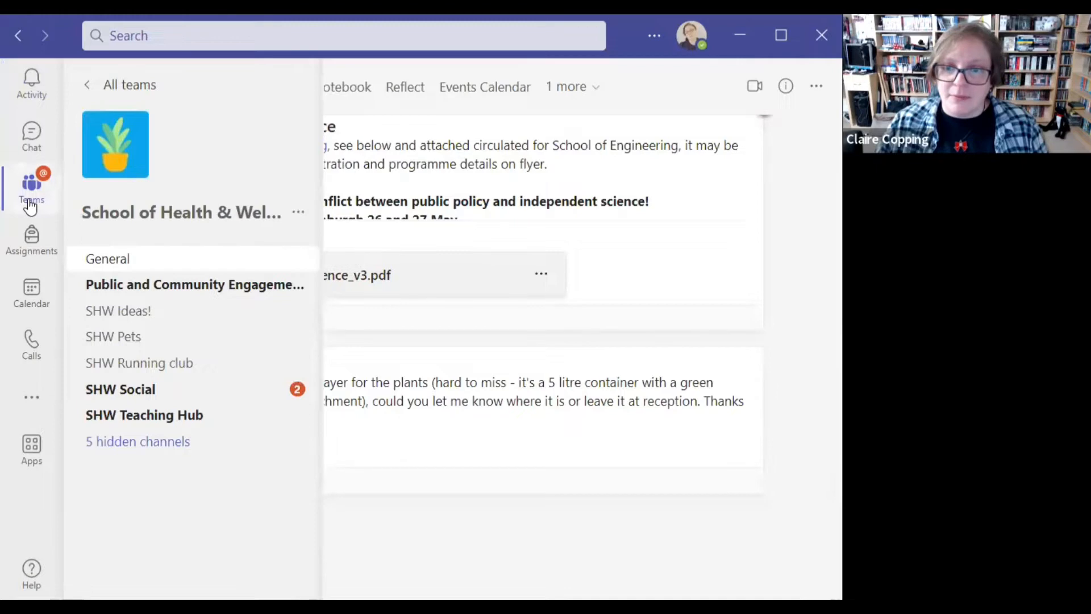
click(29, 202)
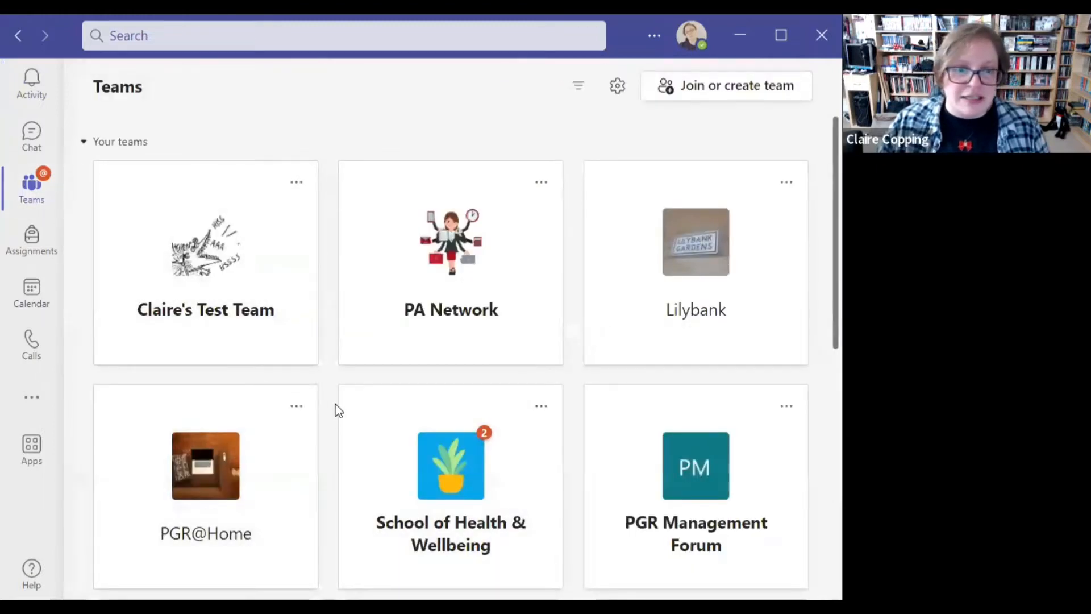
scroll(341, 407, down, 2)
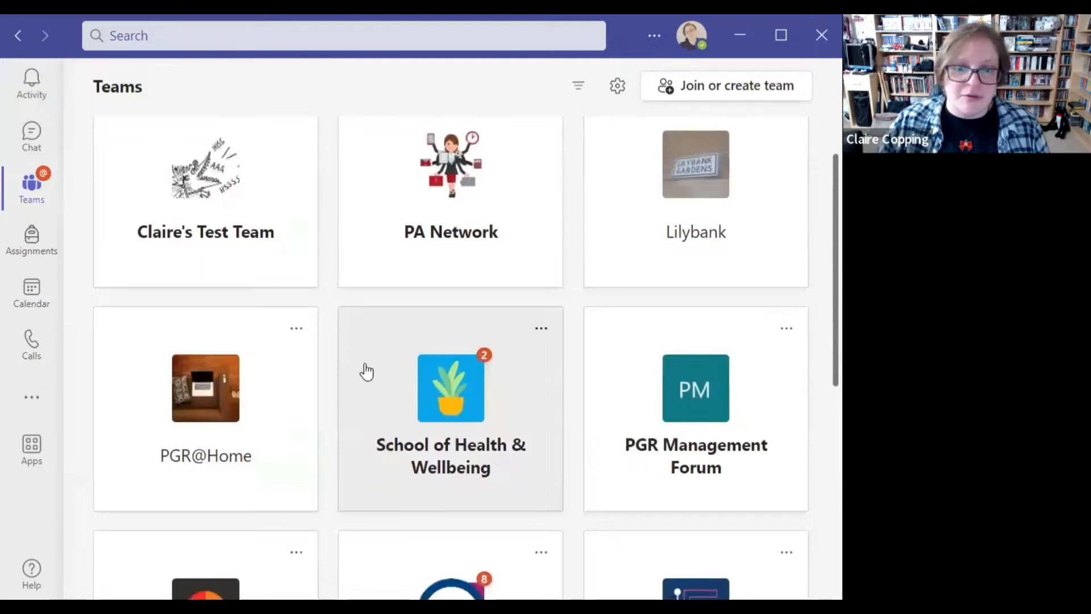
scroll(367, 371, down, 4)
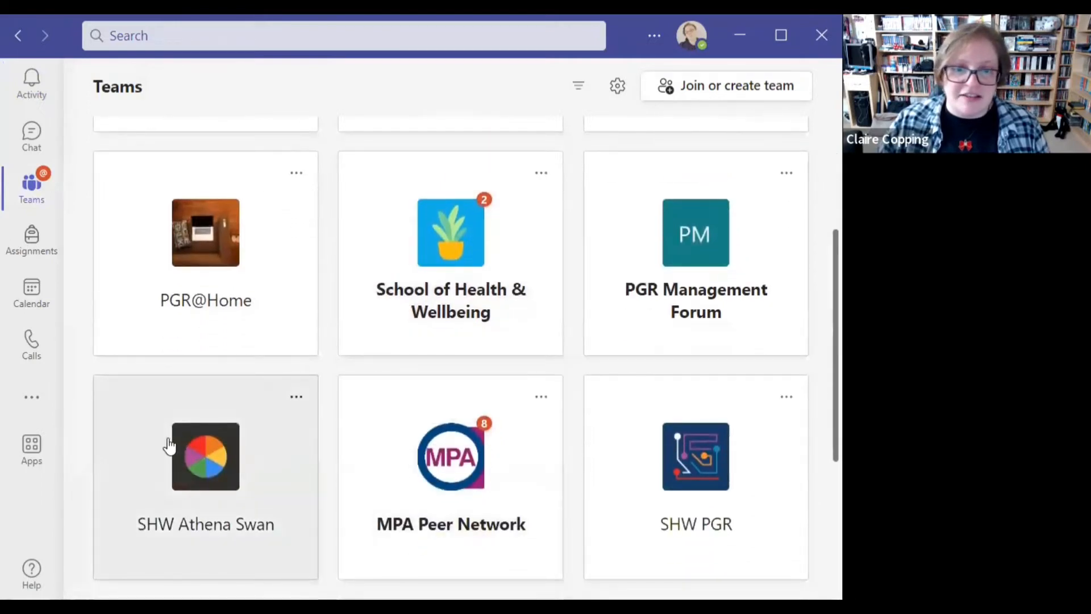
scroll(192, 452, down, 2)
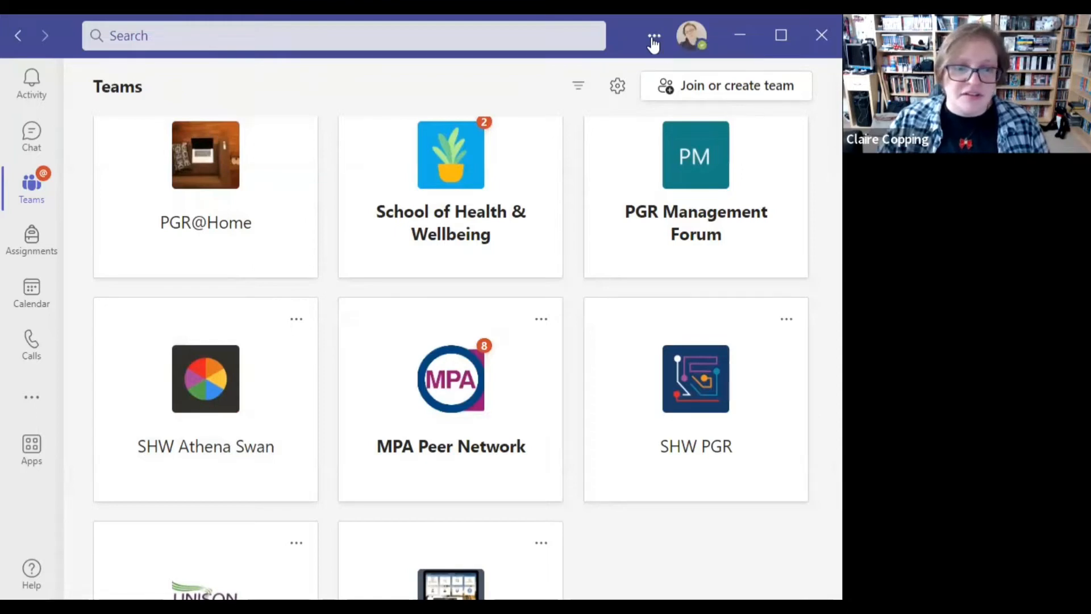
Switch the layout for navigating between teams to List in the general settings
click(654, 41)
click(632, 77)
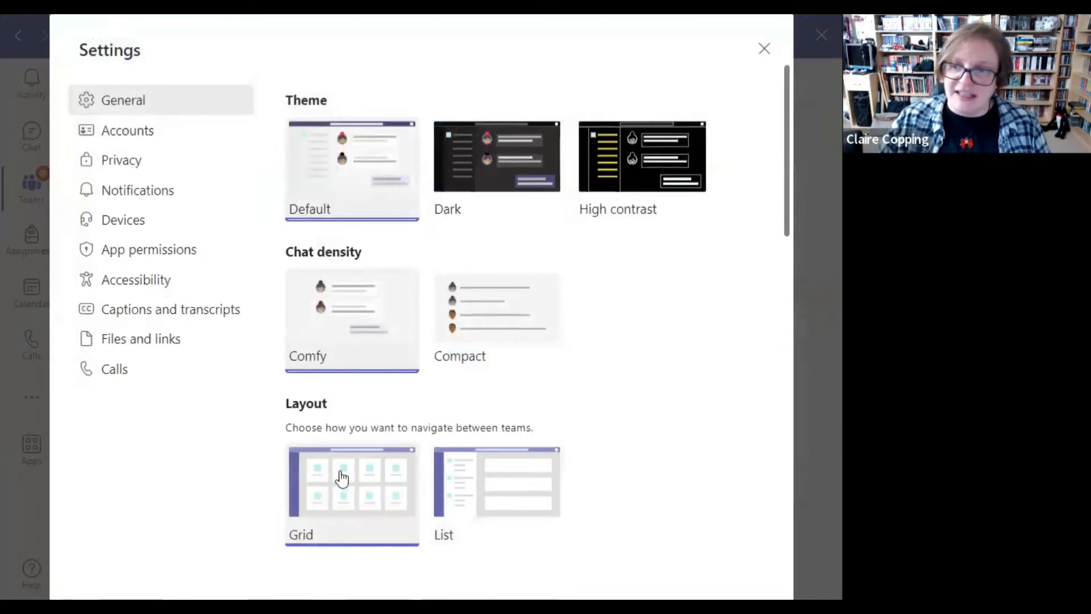
click(472, 473)
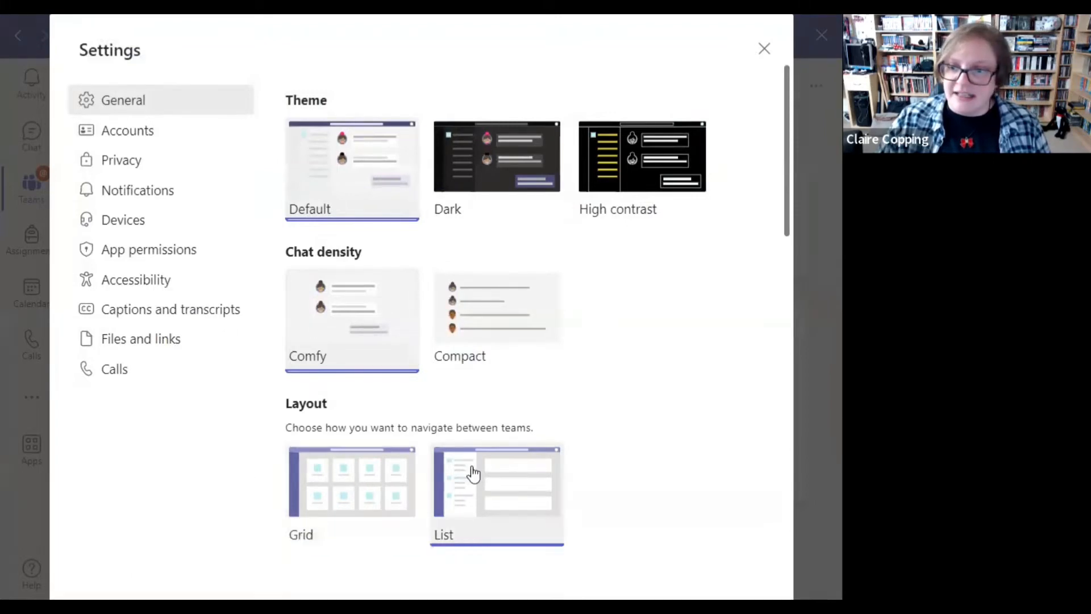
click(762, 52)
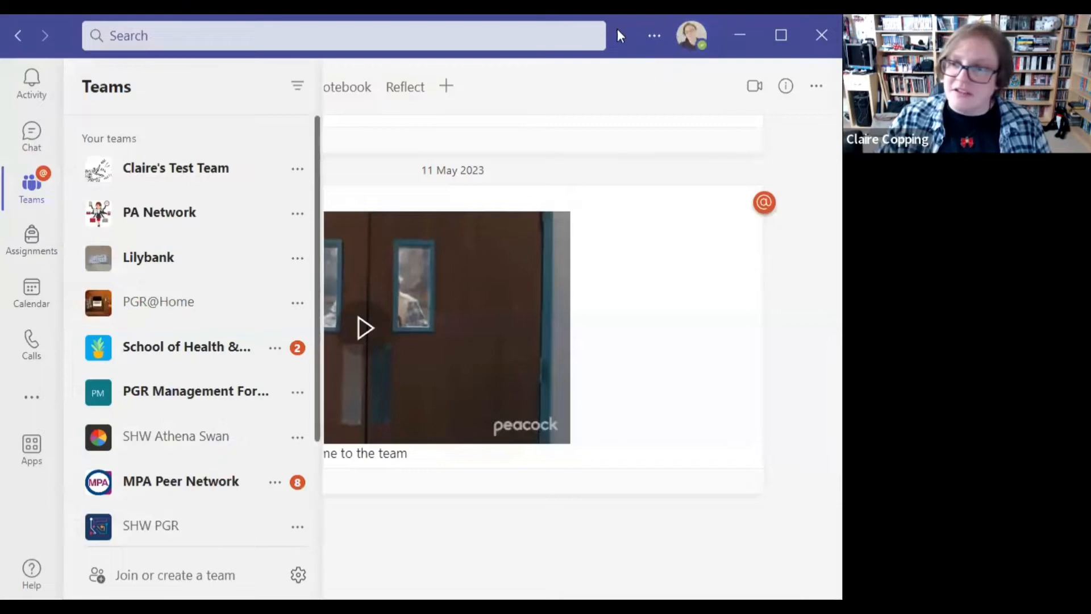
Set the layout for navigating between teams back to Grid in the general settings
click(655, 40)
click(604, 80)
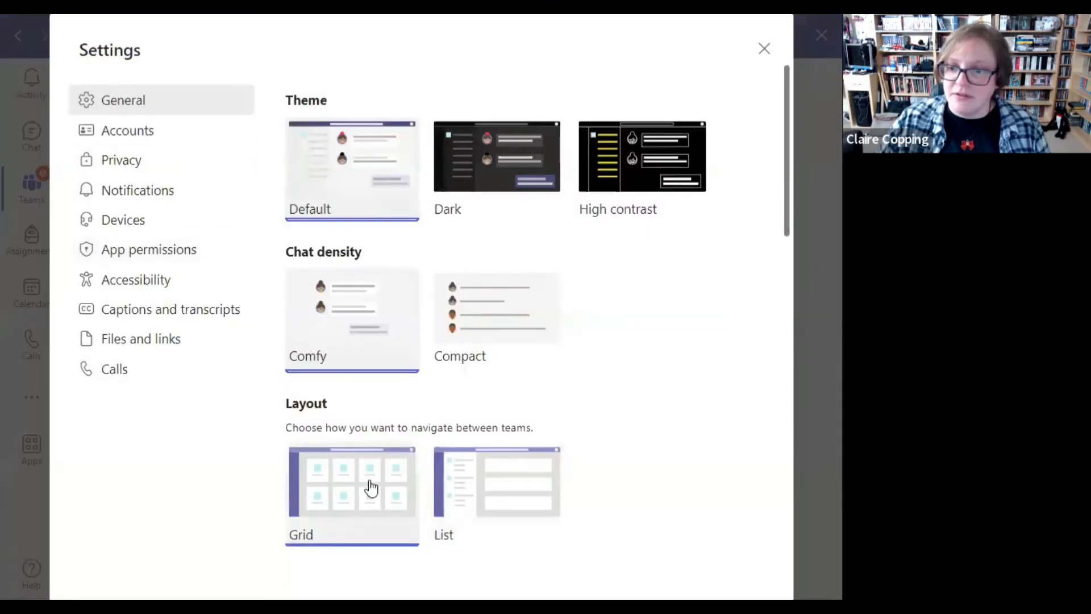
click(762, 49)
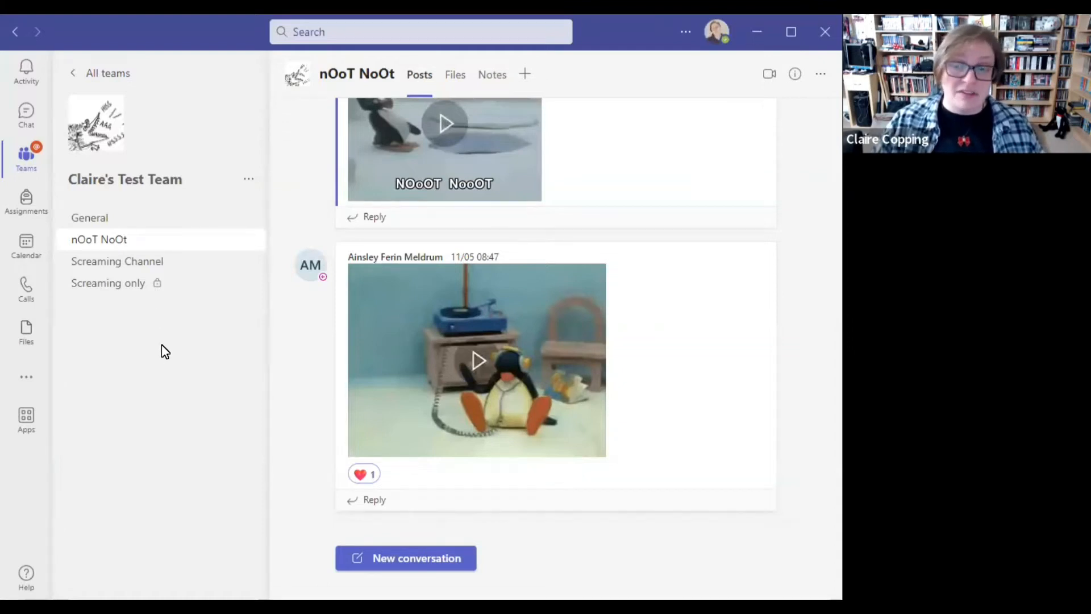
Start a test team channel named "Everything happens so much", described as "Come on in when it gets to be a lot. There are cute kittens and a ball pit."
click(249, 181)
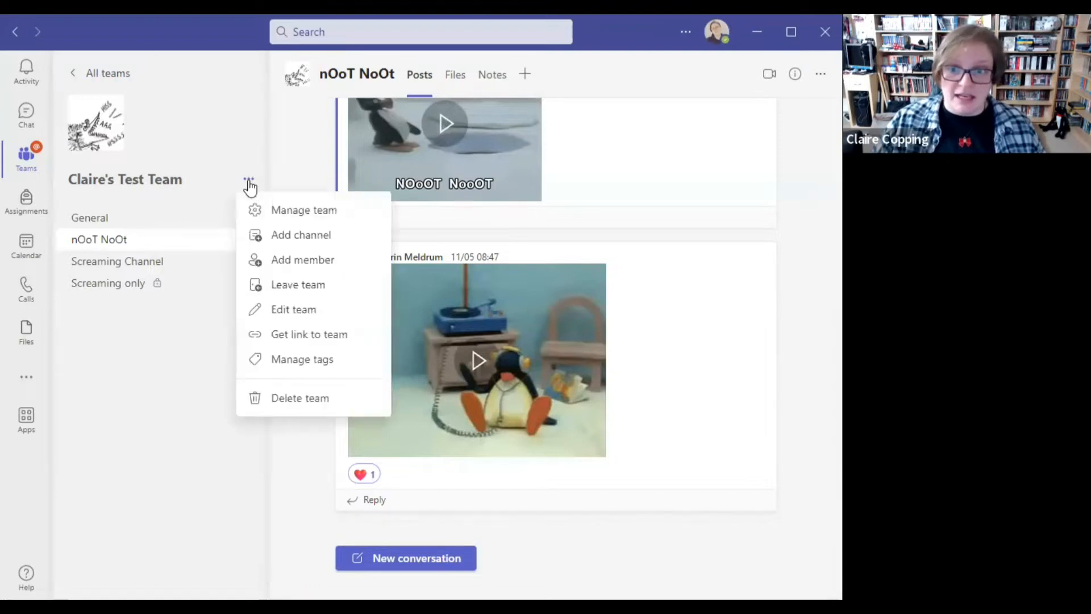
click(276, 234)
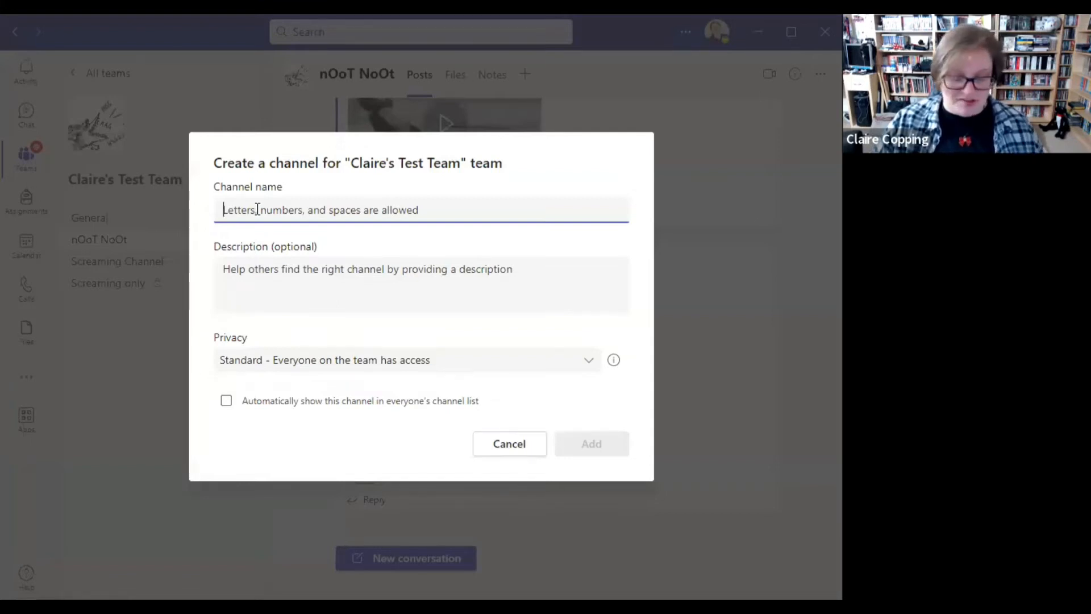
text(Everything happens so much)
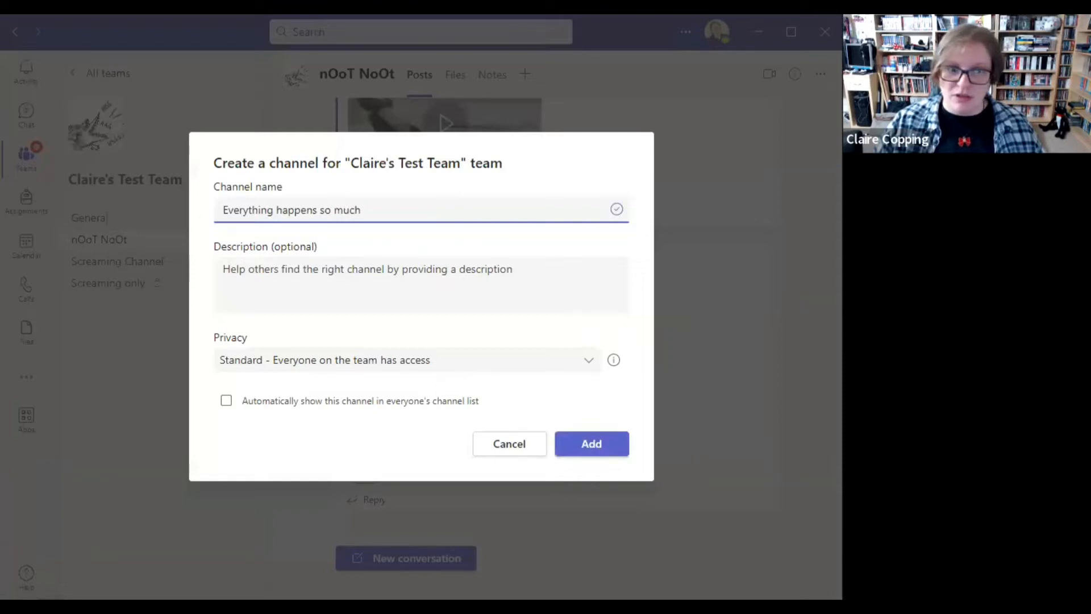
key(alt+Tab)
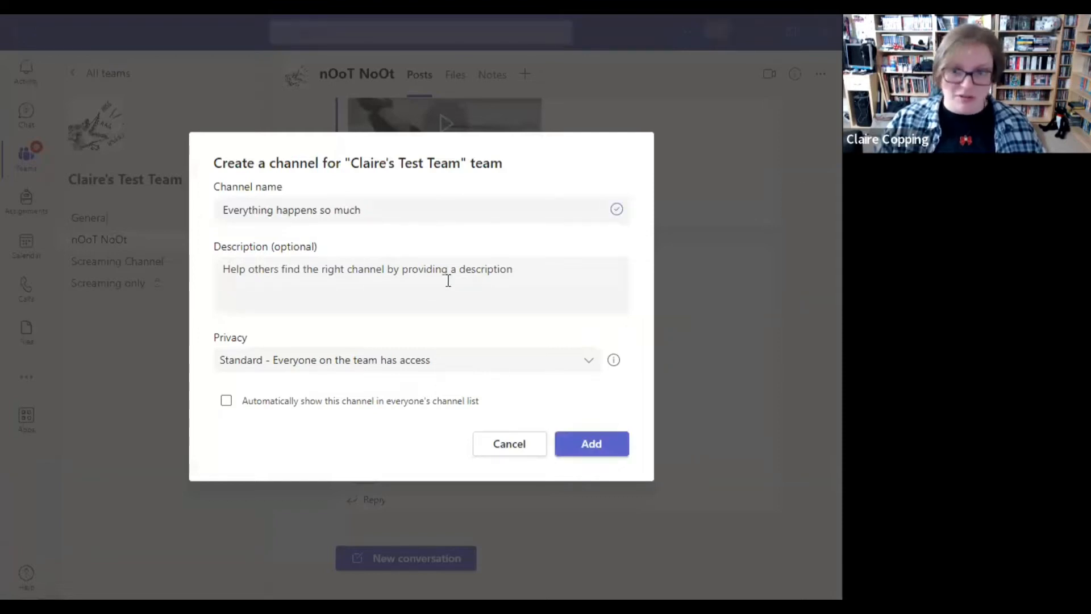
click(312, 289)
text(Come on in when it gets to be a lot. There are cute kittens and a ball pit.)
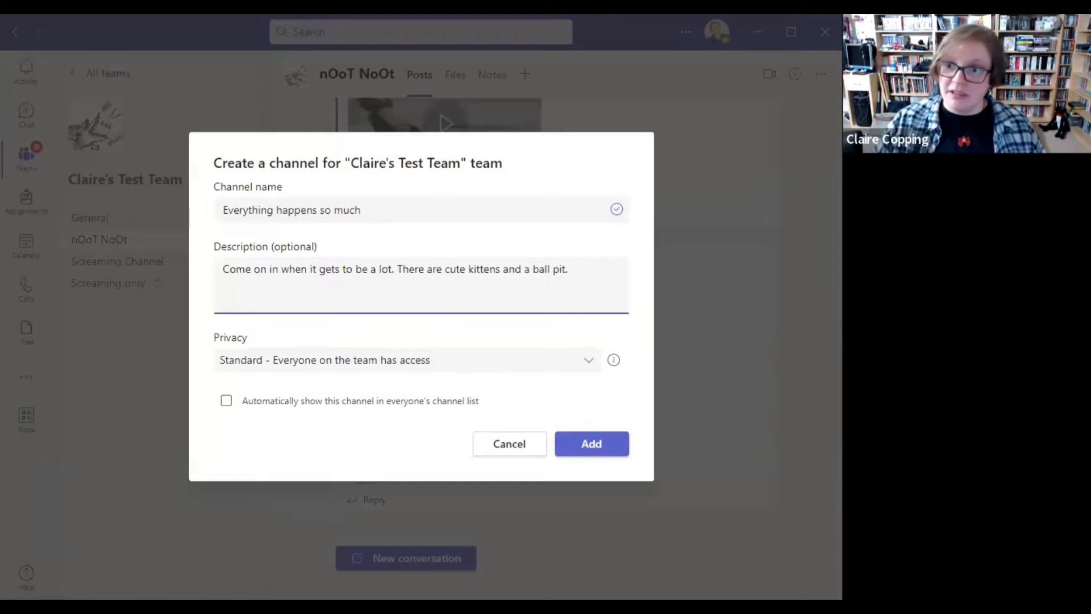
Set the new channel's privacy to Private, for specific team mates only, and create the channel
click(587, 366)
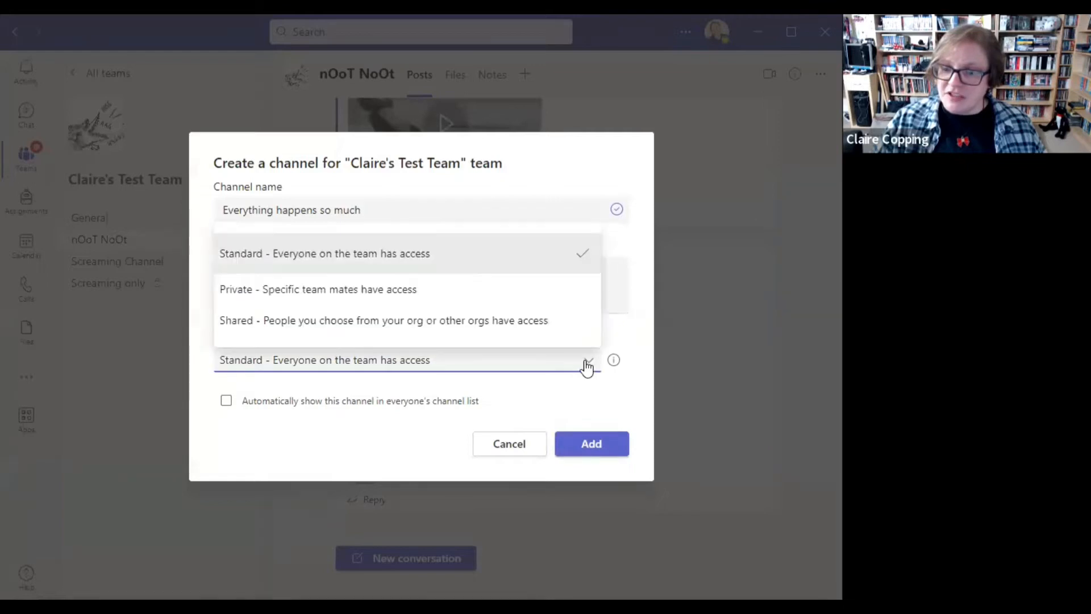
click(385, 294)
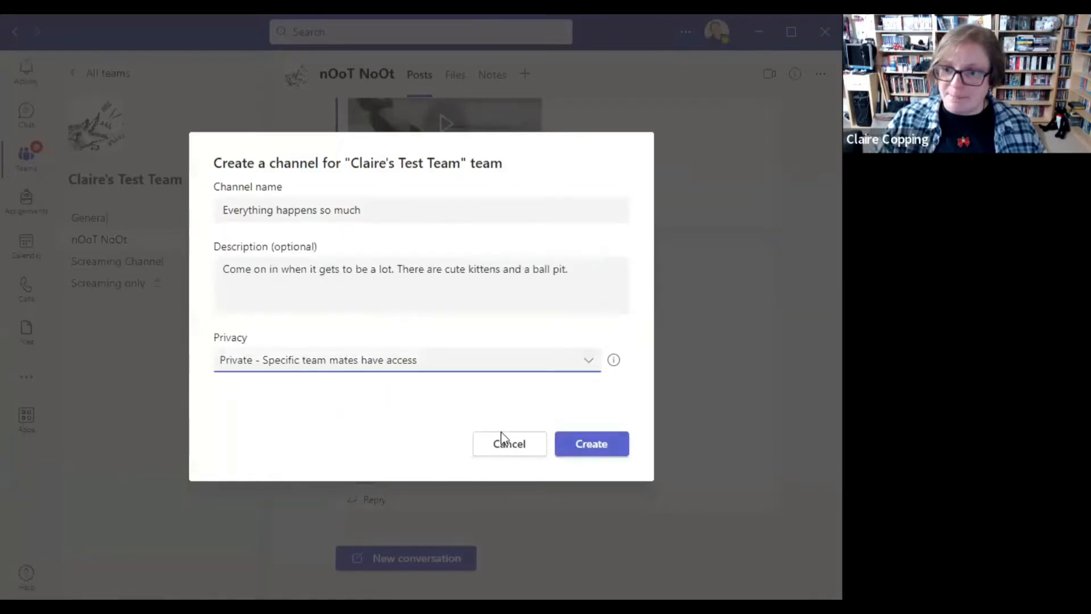
click(596, 451)
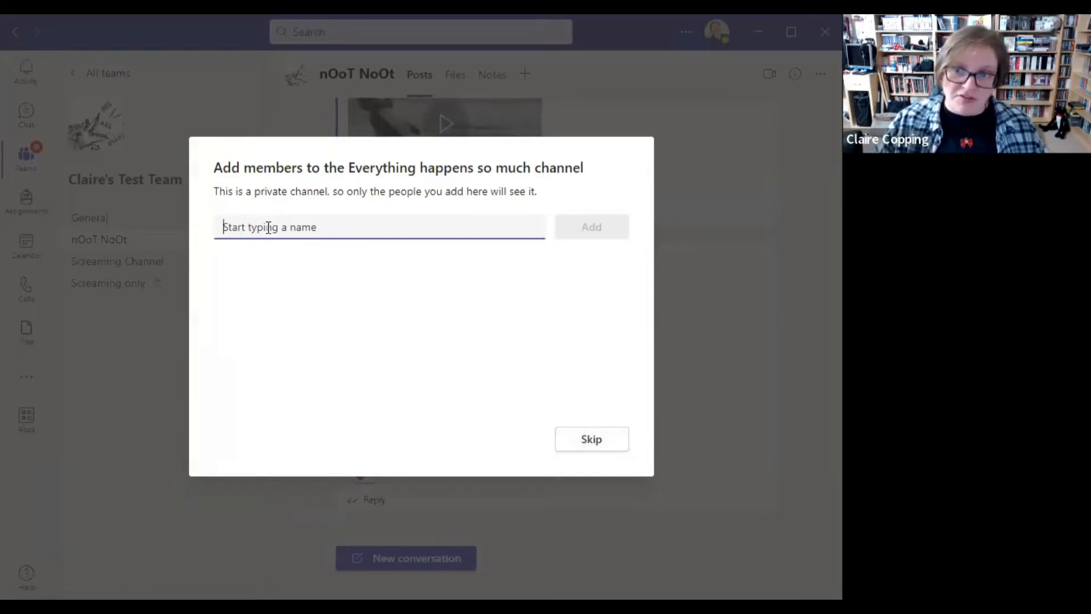
Look up a colleague by name and add them as a member of the new private channel
text(Ain)
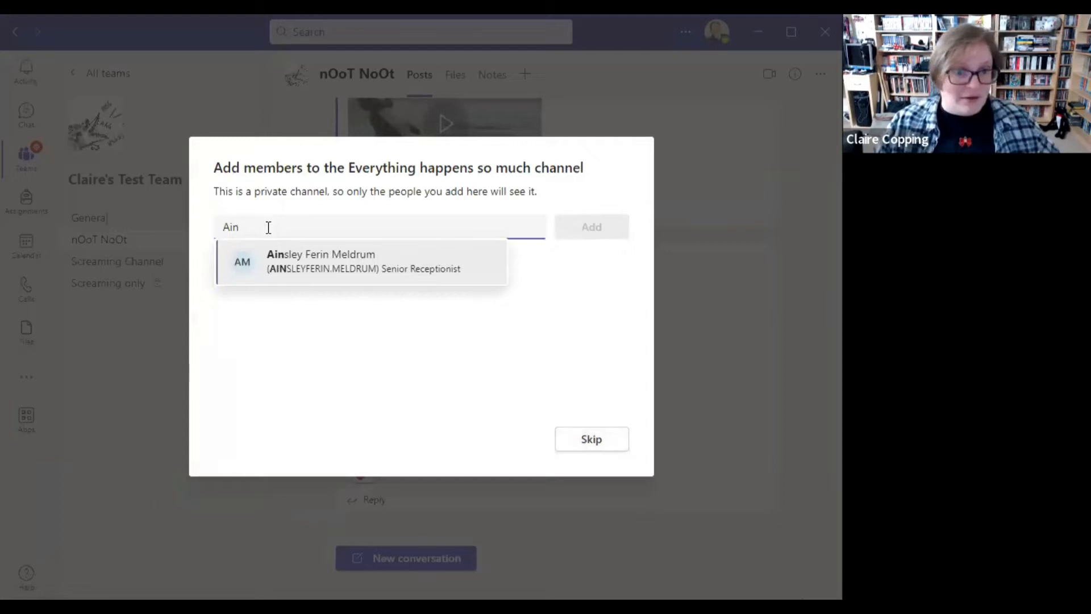
click(285, 274)
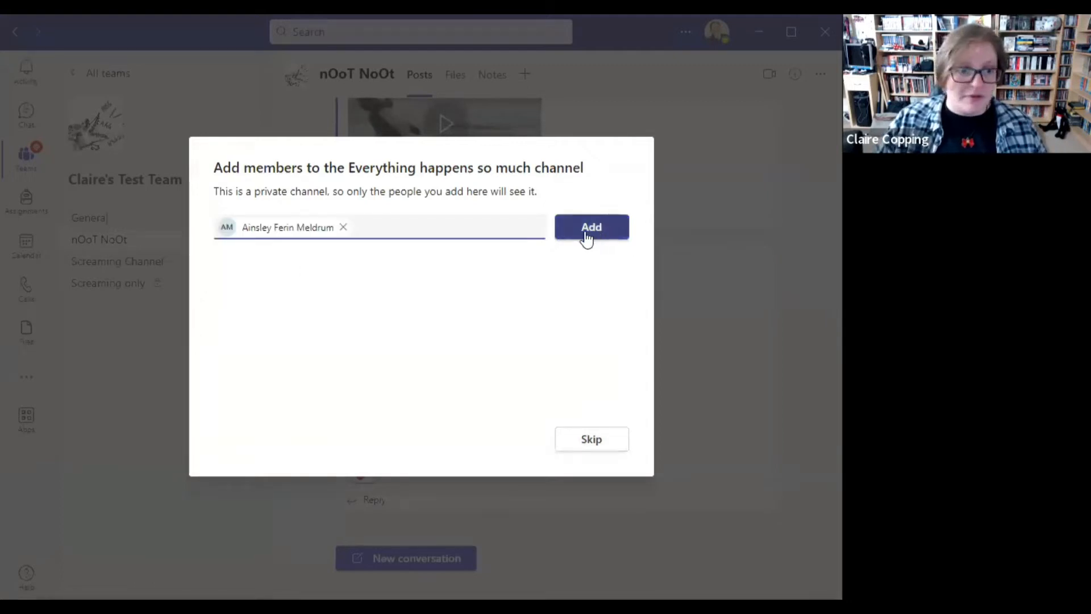
click(598, 228)
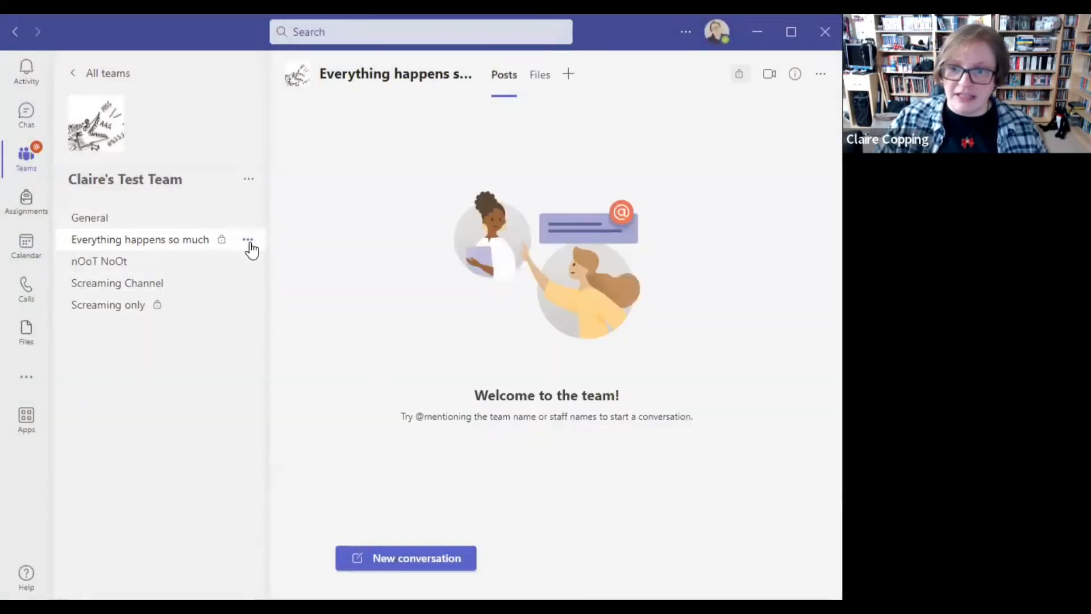
Examine the members and settings of the "Everything happens so much" channel and open the team's management page
click(249, 240)
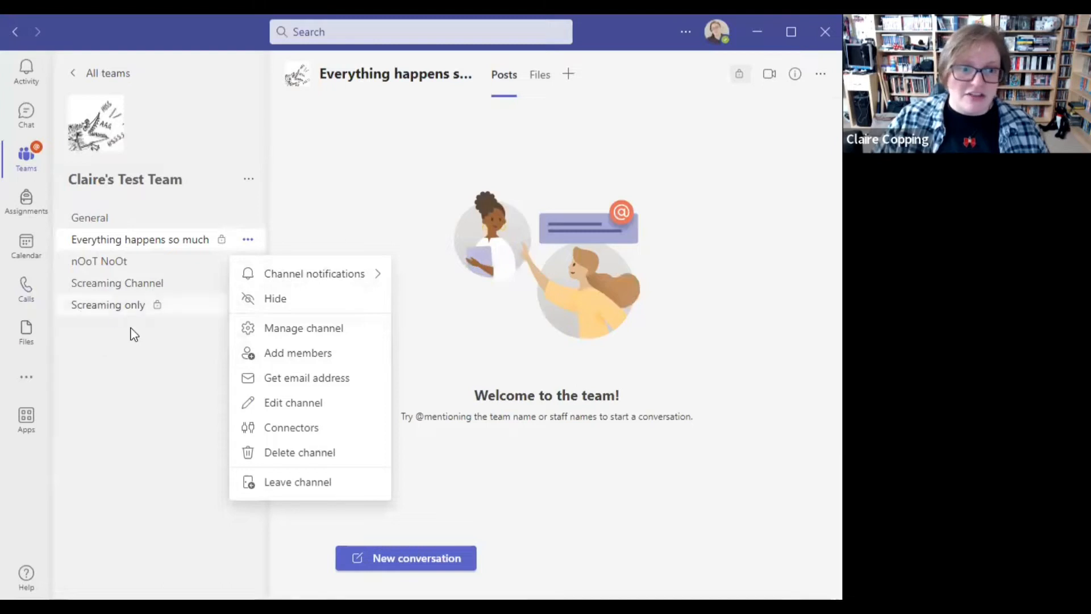
click(303, 333)
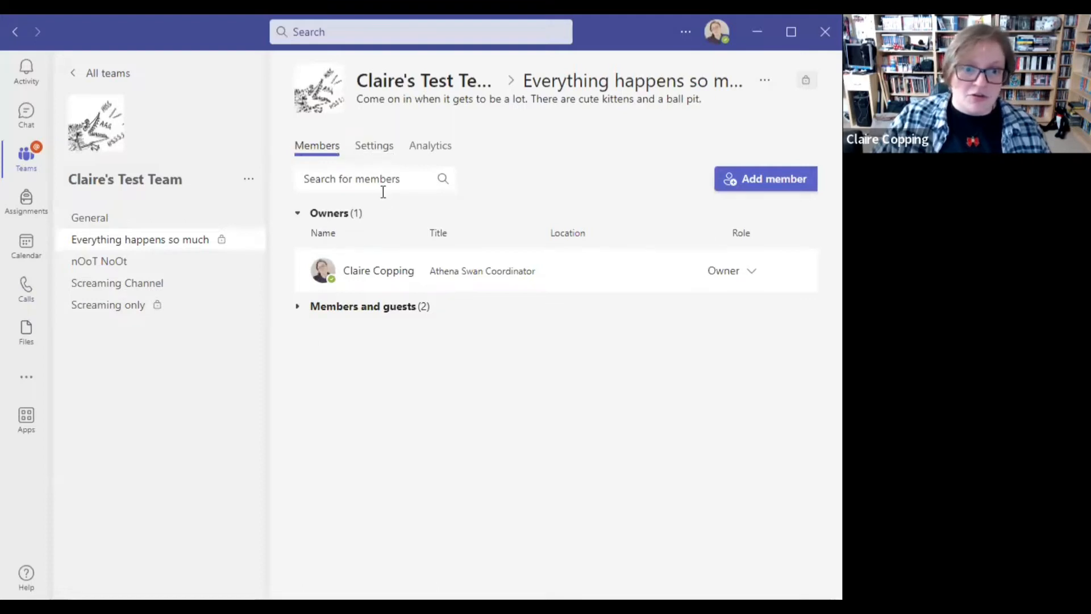
click(299, 308)
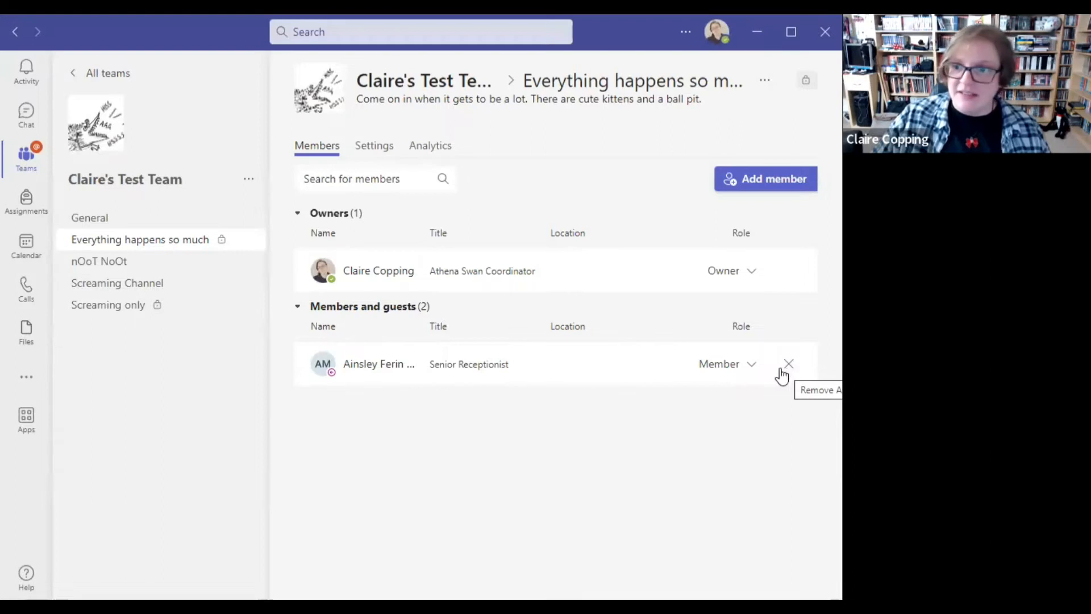
click(375, 148)
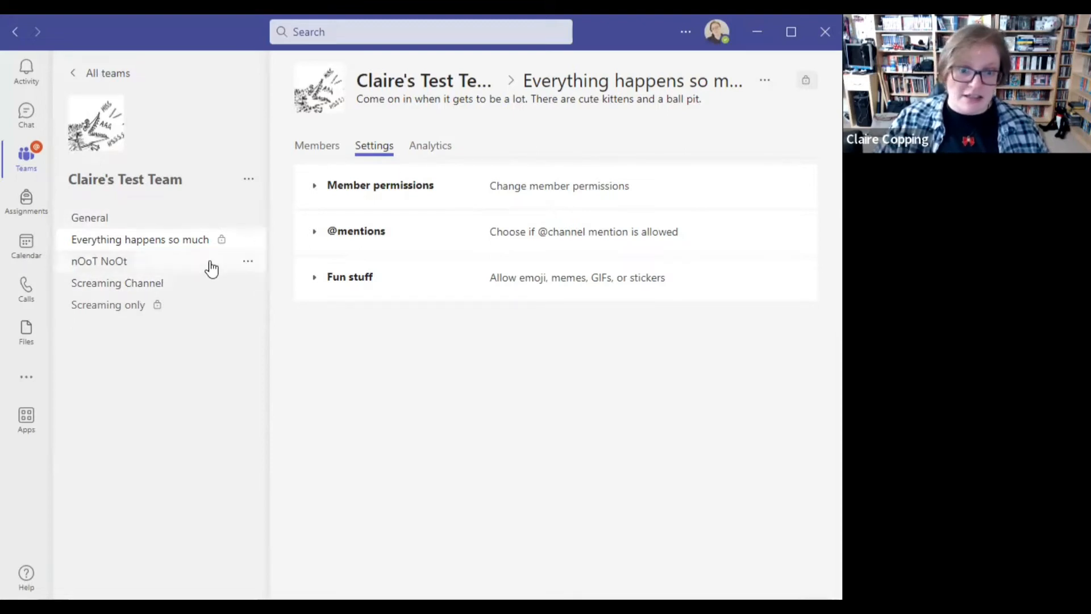
click(251, 181)
click(275, 209)
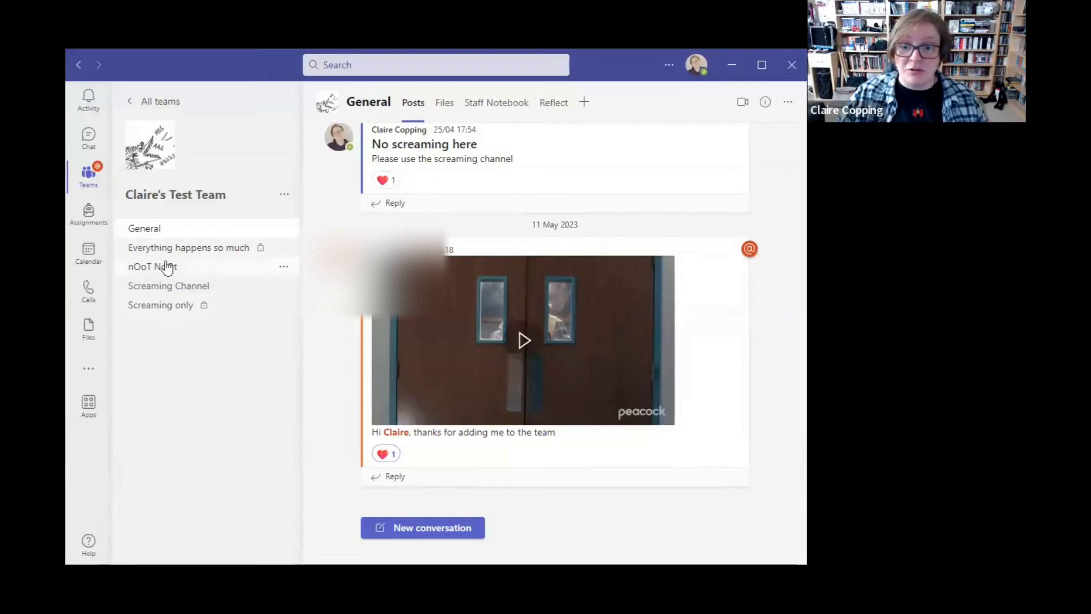
Draft a new conversation in the General channel reading "Thank you everyone - it's going to be a great summer!", correcting the misspelled first word
click(449, 534)
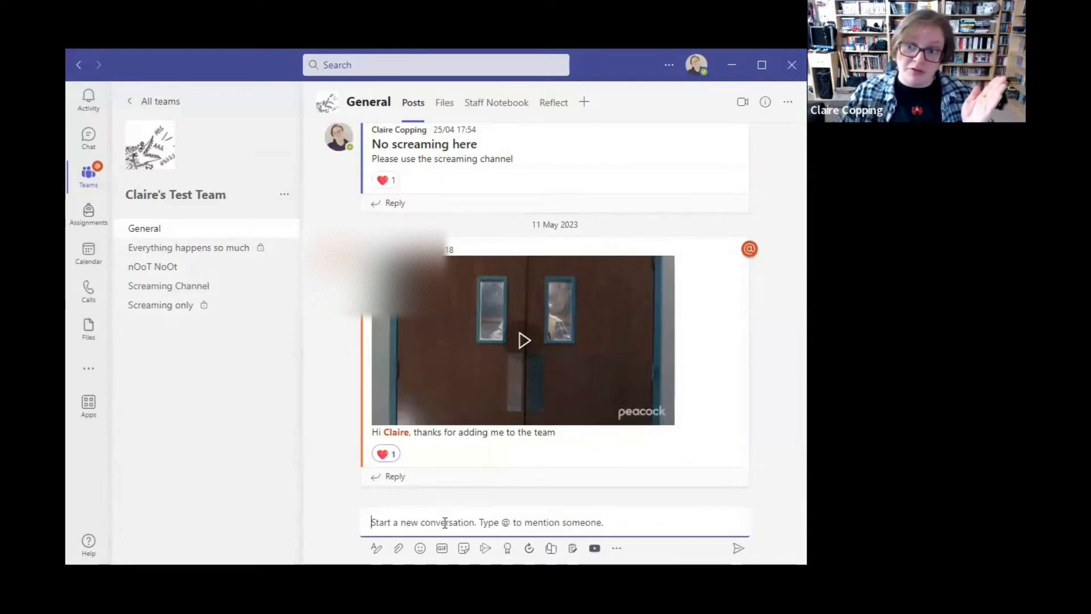
text(THa)
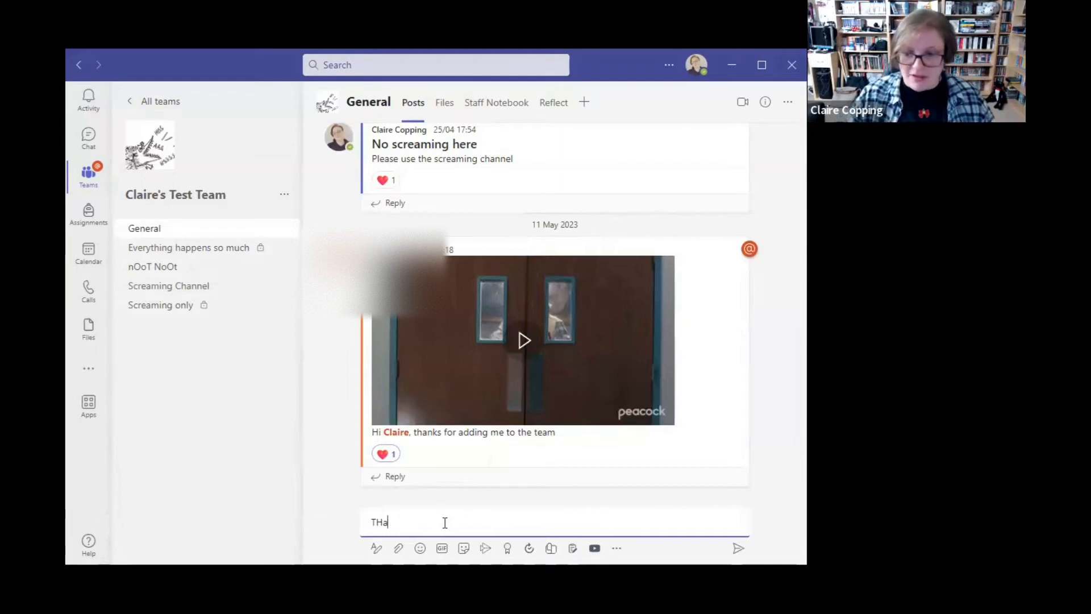
text(nk you eve)
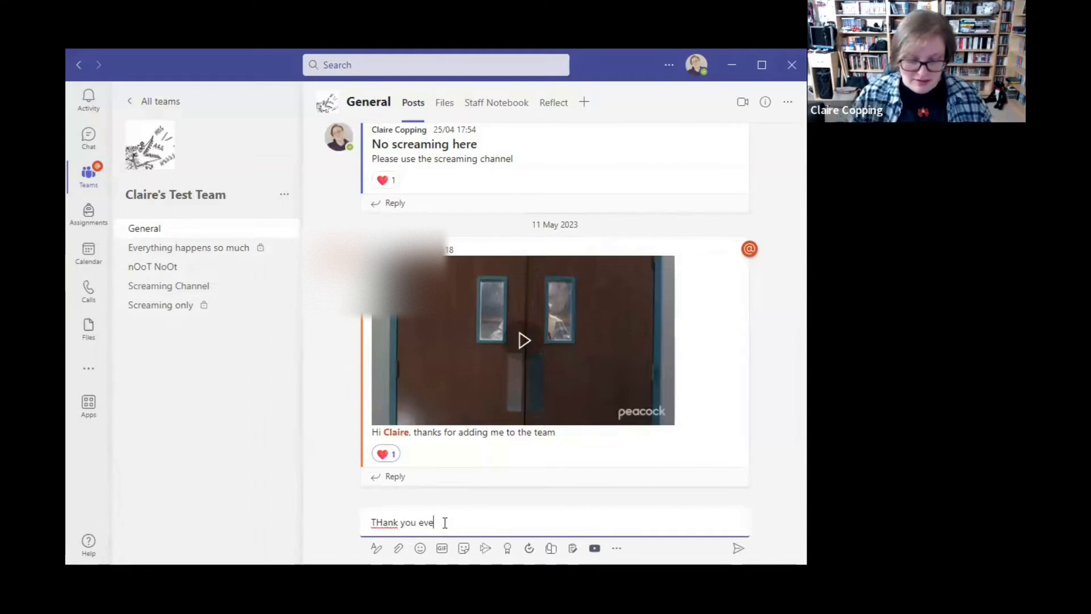
text(ryone - it's)
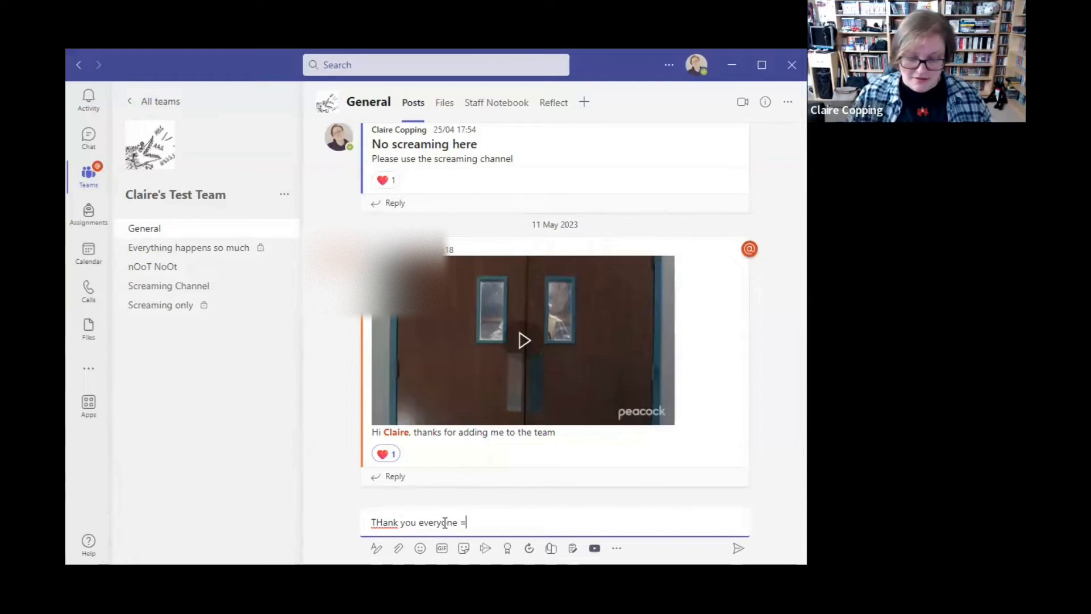
text( g)
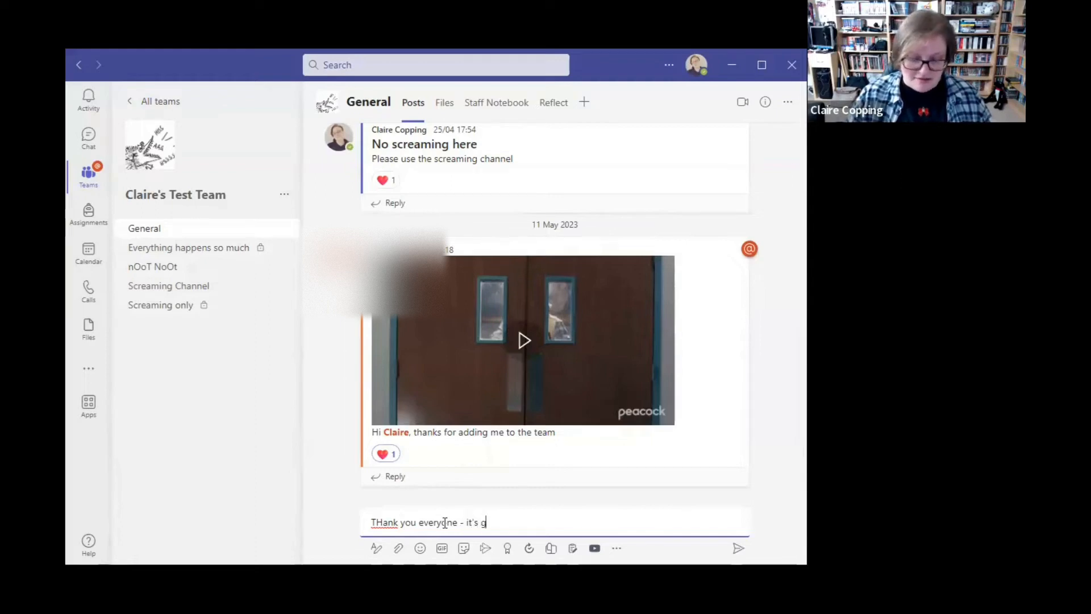
text(oing to be a greatb)
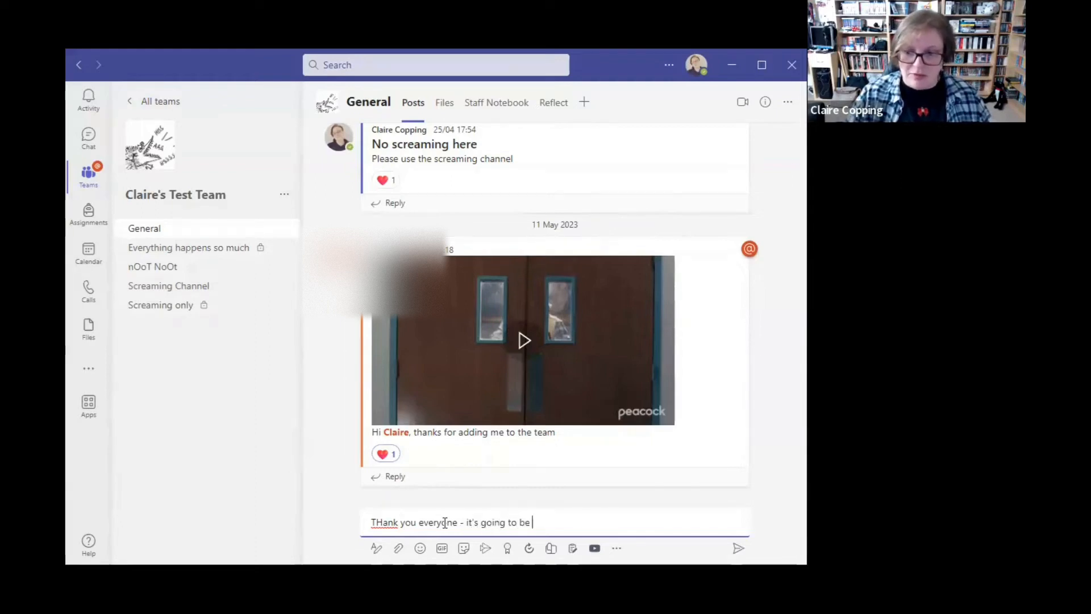
key(BackSpace)
key(BackSpace)
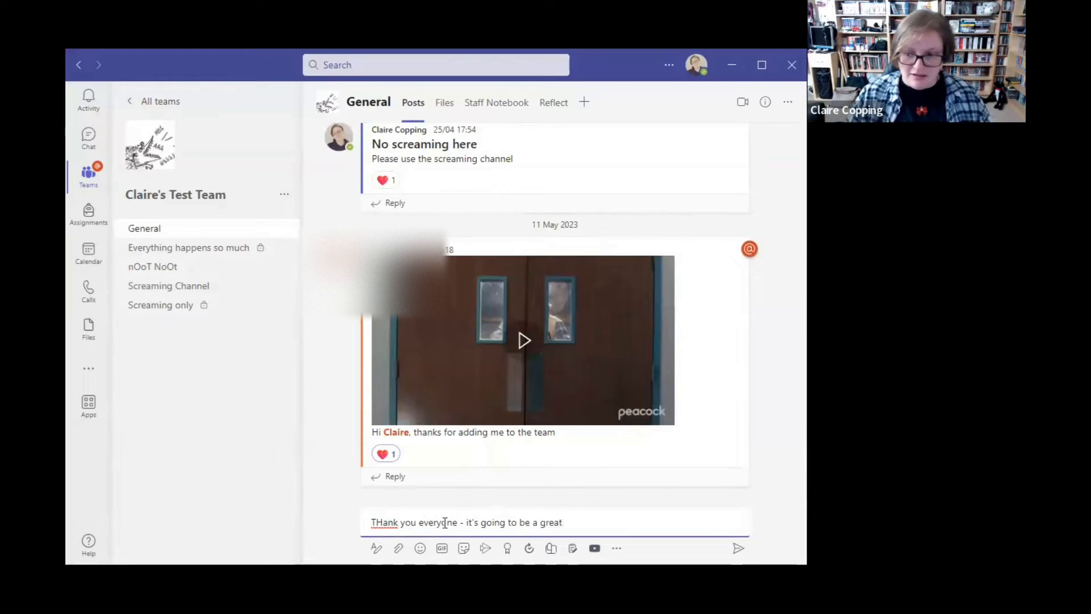
text(summer!)
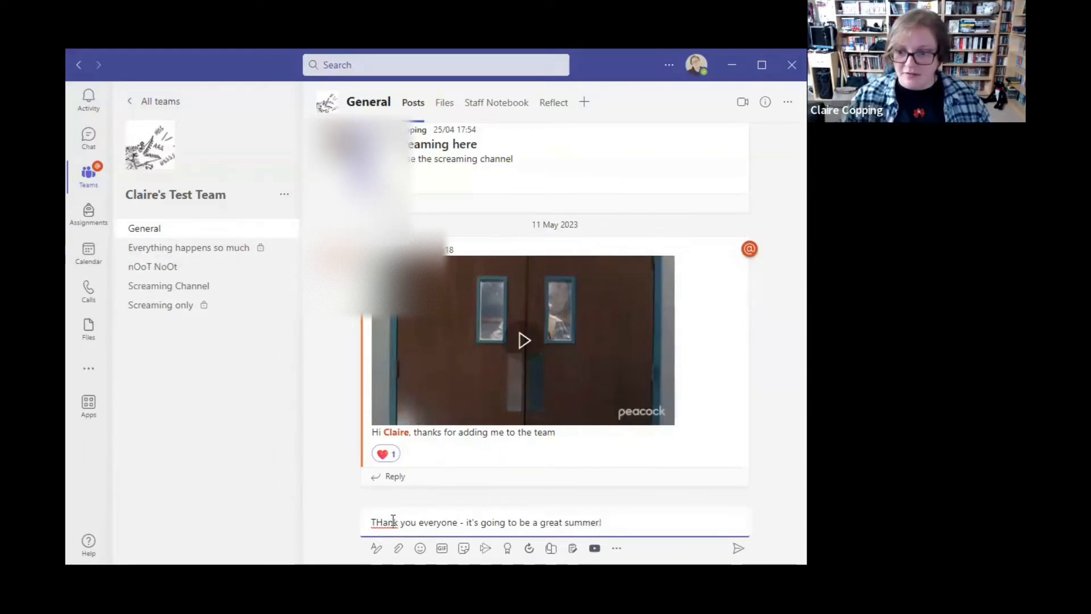
right_click(392, 521)
click(418, 485)
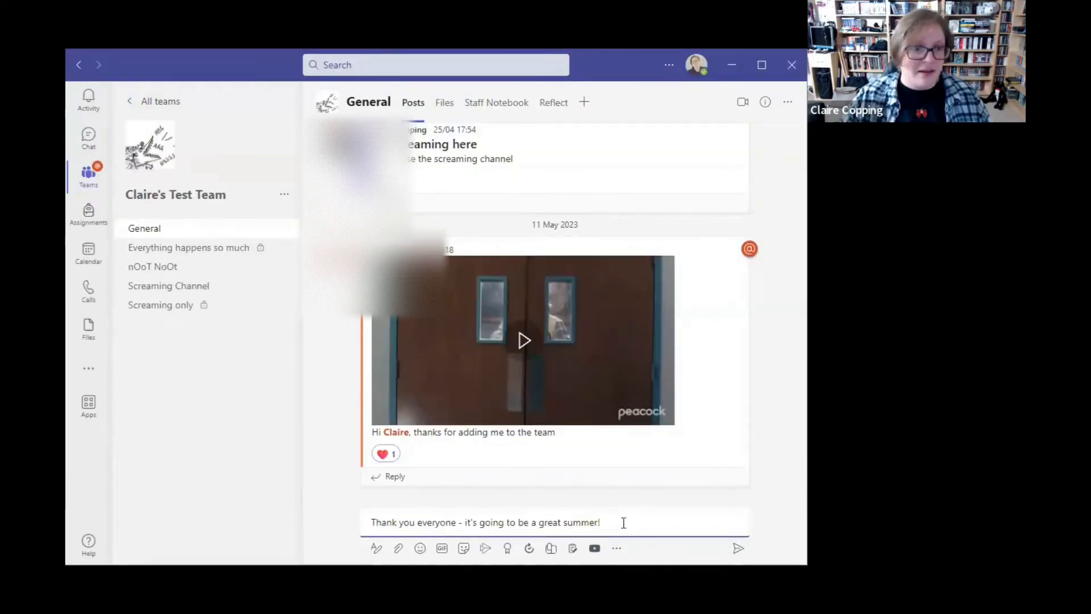
Post the drafted General channel message and reply "You're welcome!" with a heart emoji to the 11 May video post
click(738, 549)
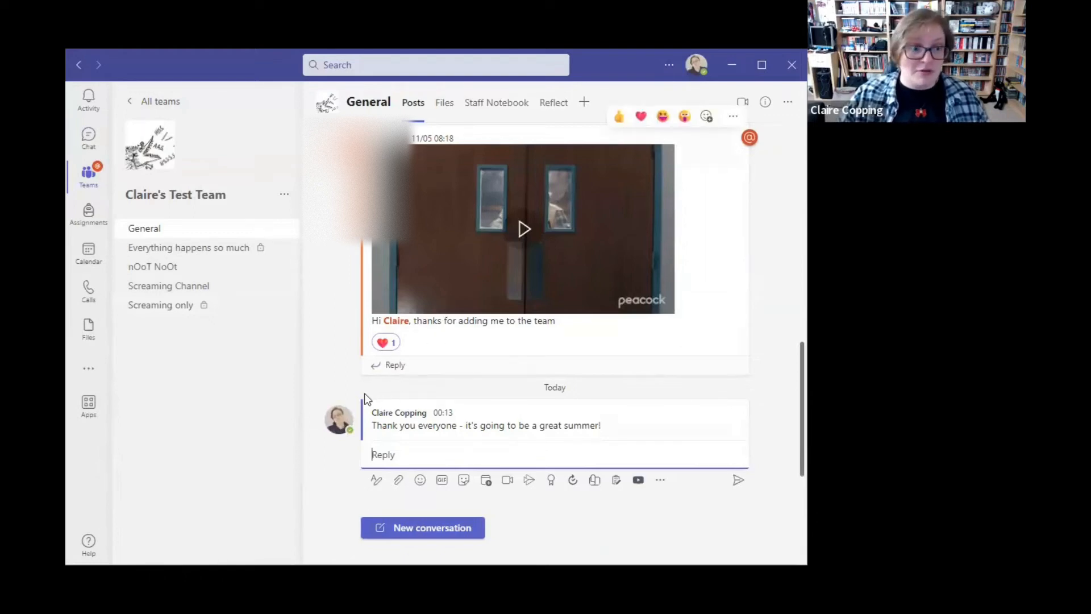
click(392, 367)
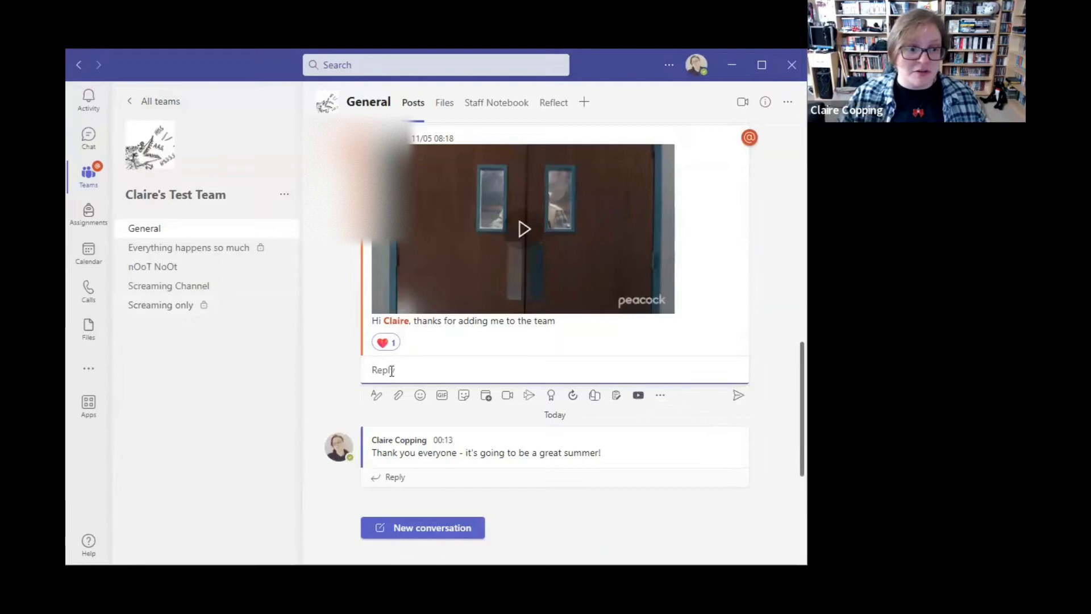
text(You)
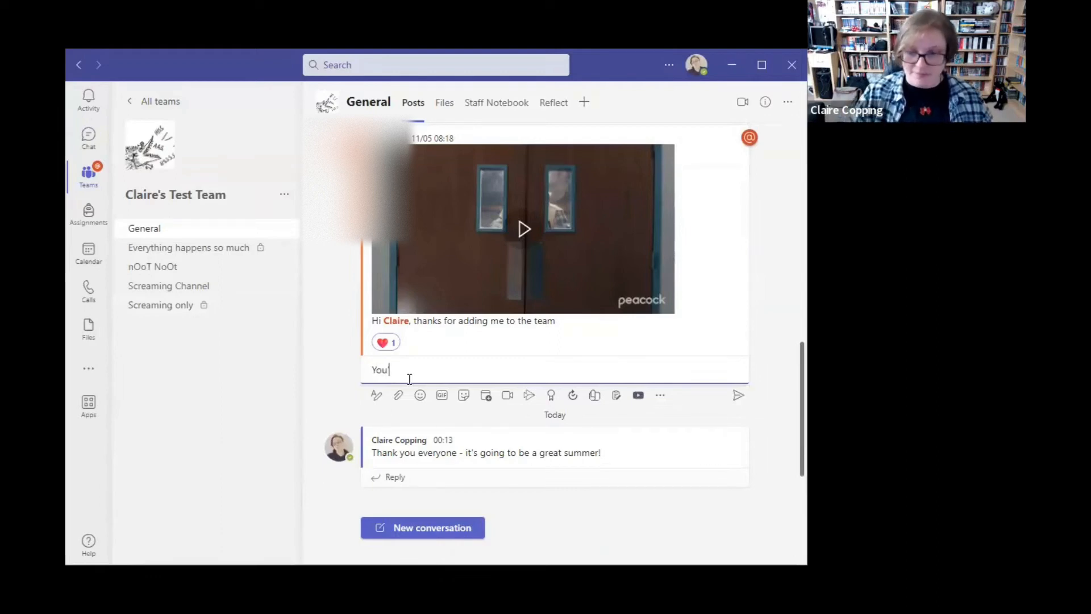
text('re welcome)
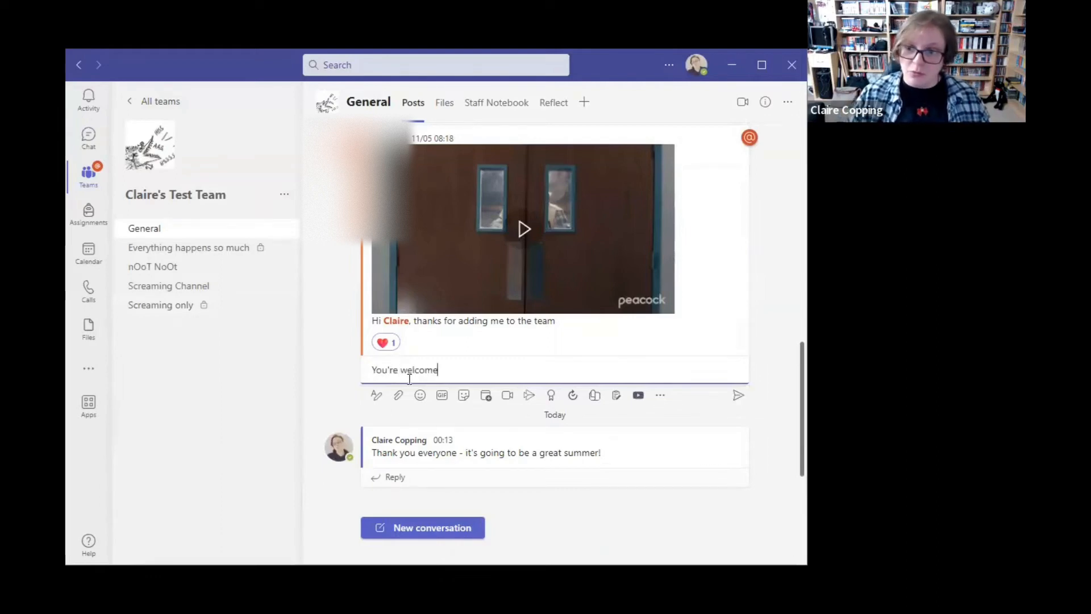
text(! (heart))
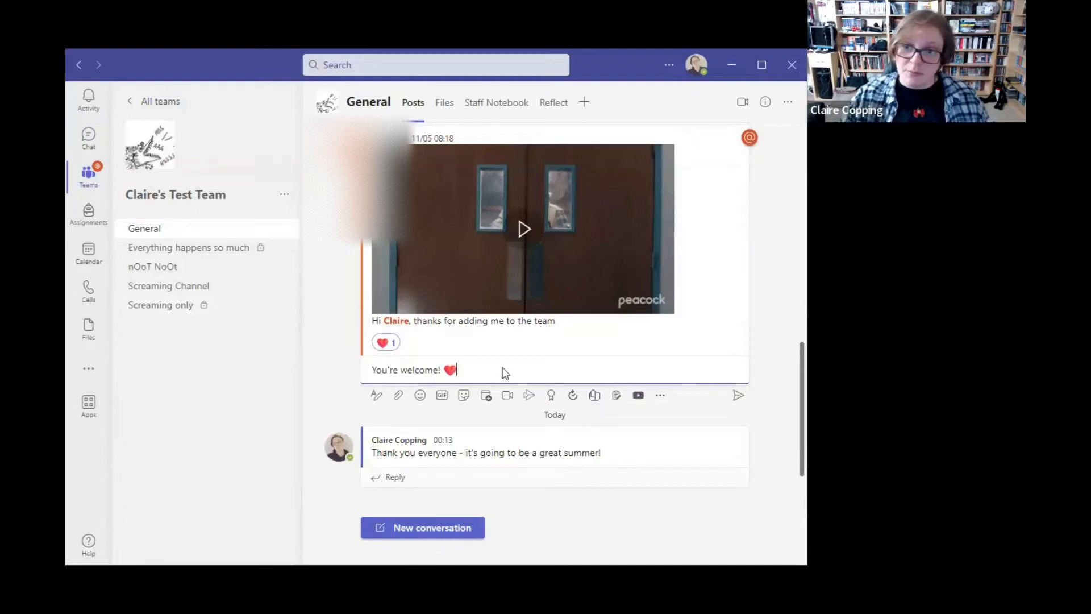
click(737, 396)
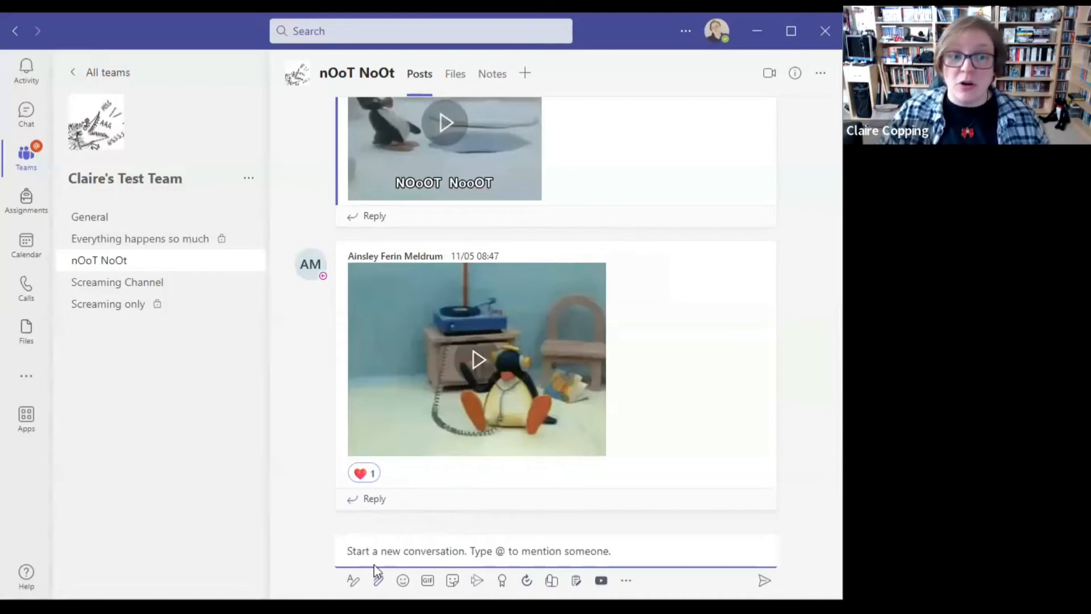
Post a new conversation in the nOoT NoOt channel that mentions a colleague and reads "this channel is just for you!" with a smiley emoji
click(378, 558)
text(@)
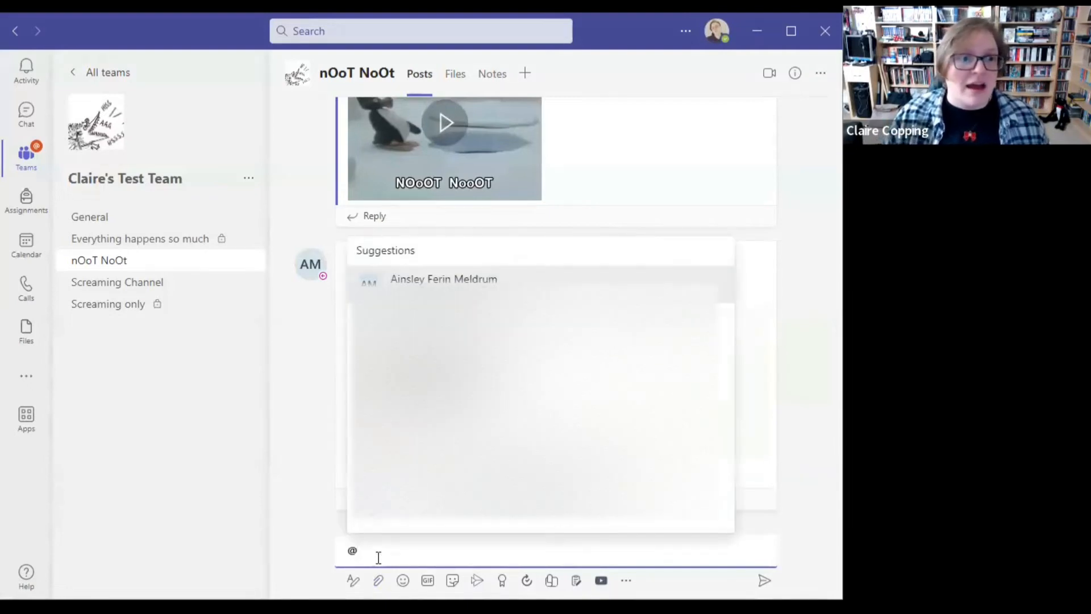
text(Ain)
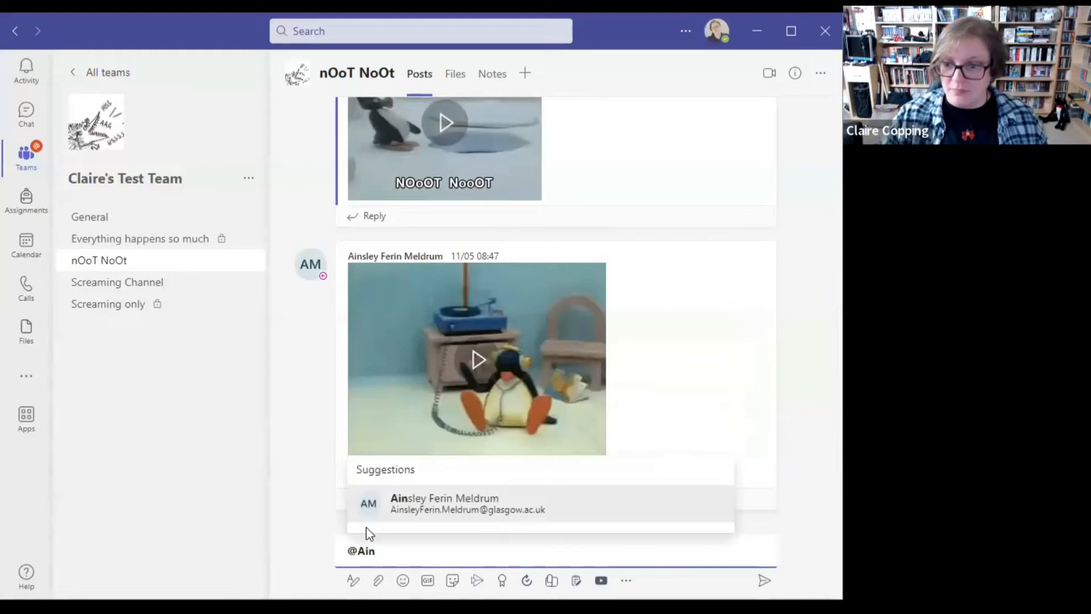
click(401, 510)
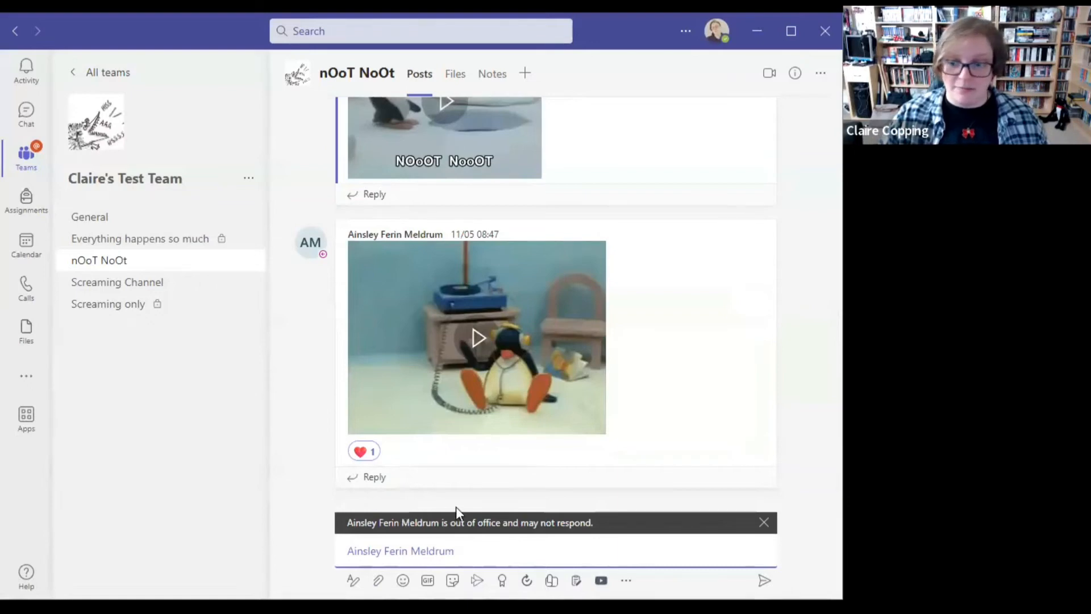
text(this c)
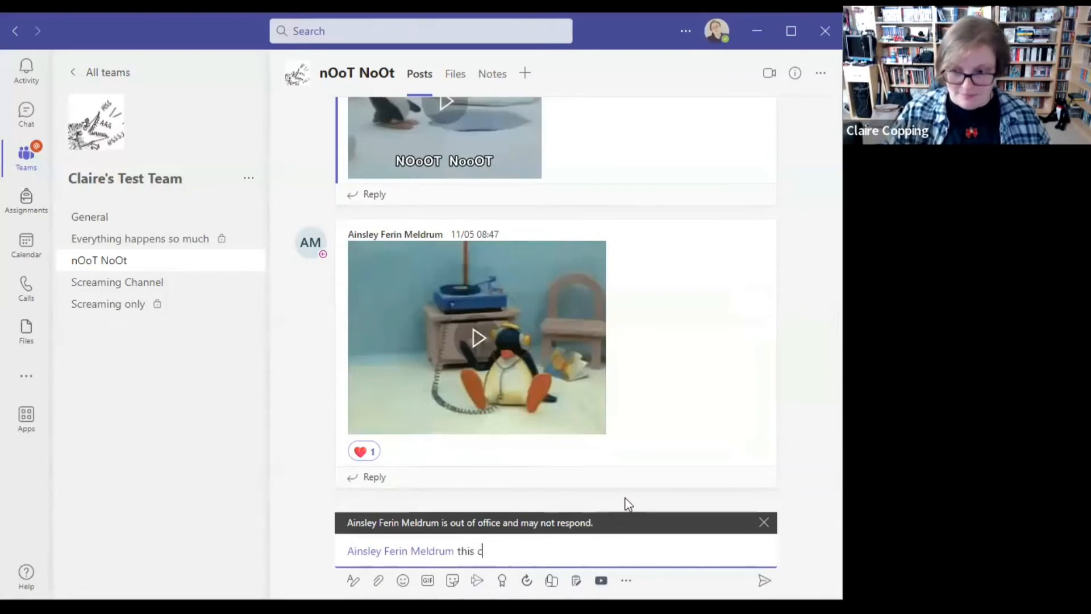
text(hannel is just )
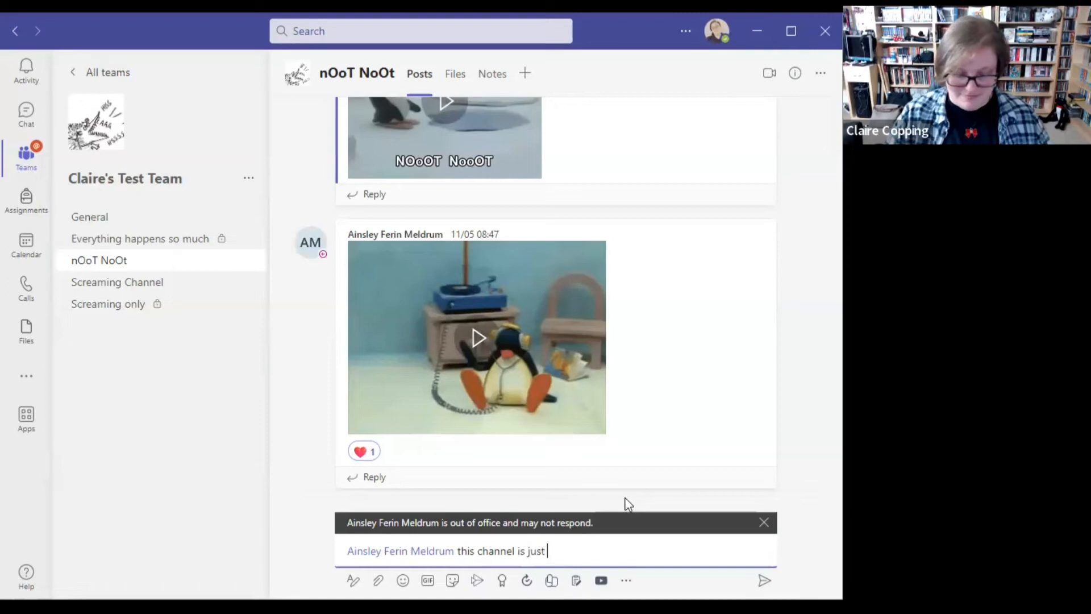
text(for you!)
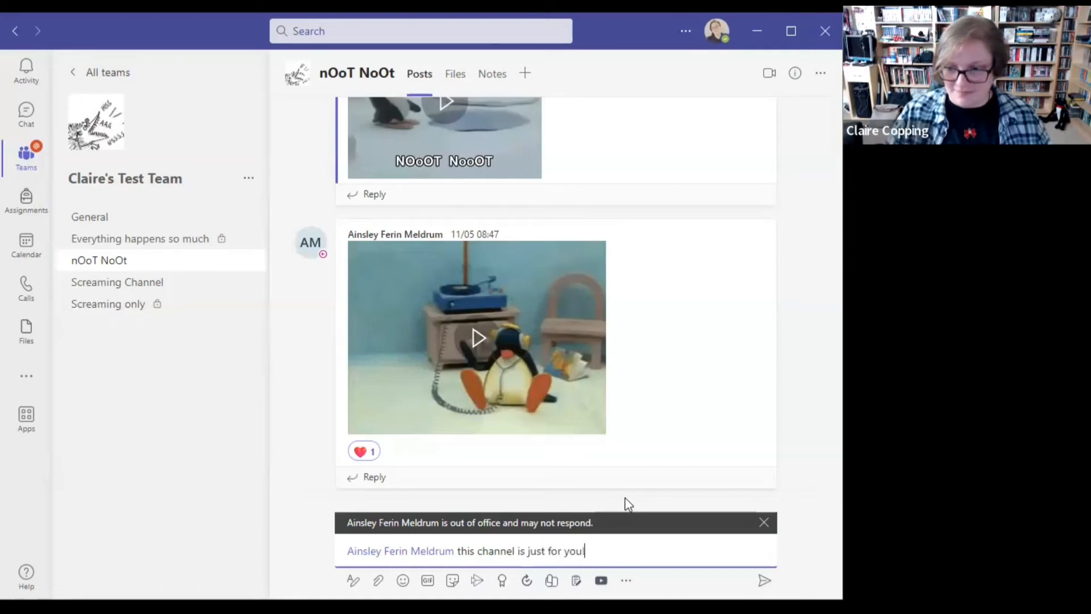
text( :) us)
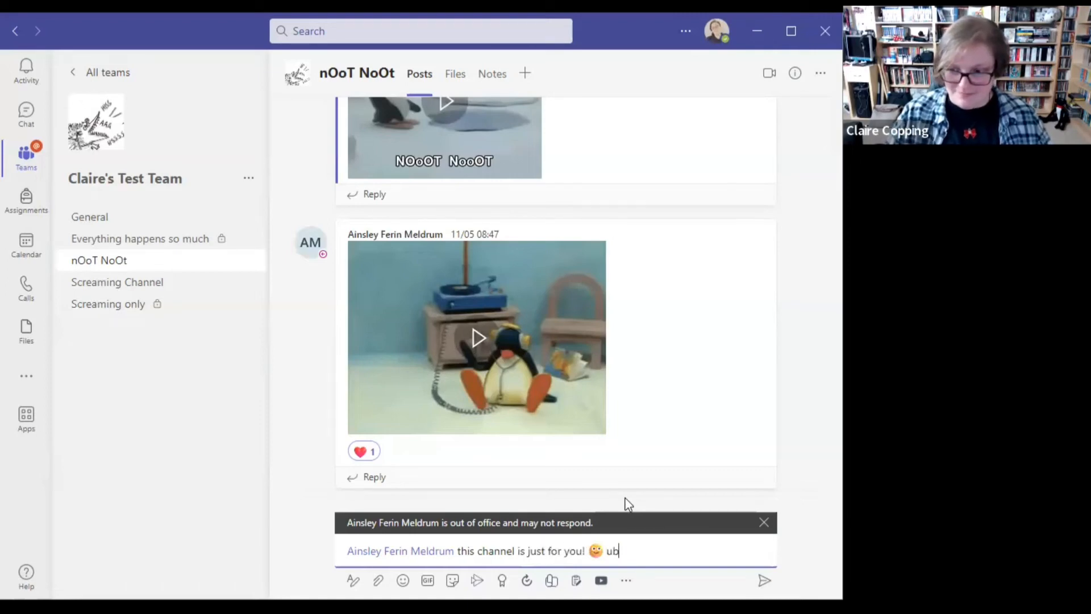
key(BackSpace)
key(BackSpace)
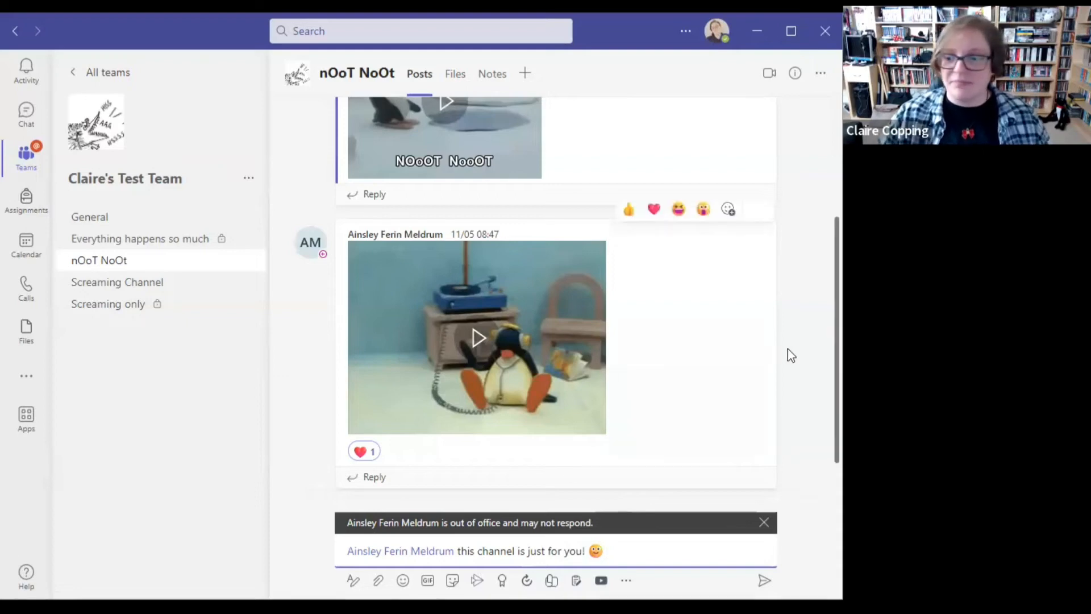
click(763, 581)
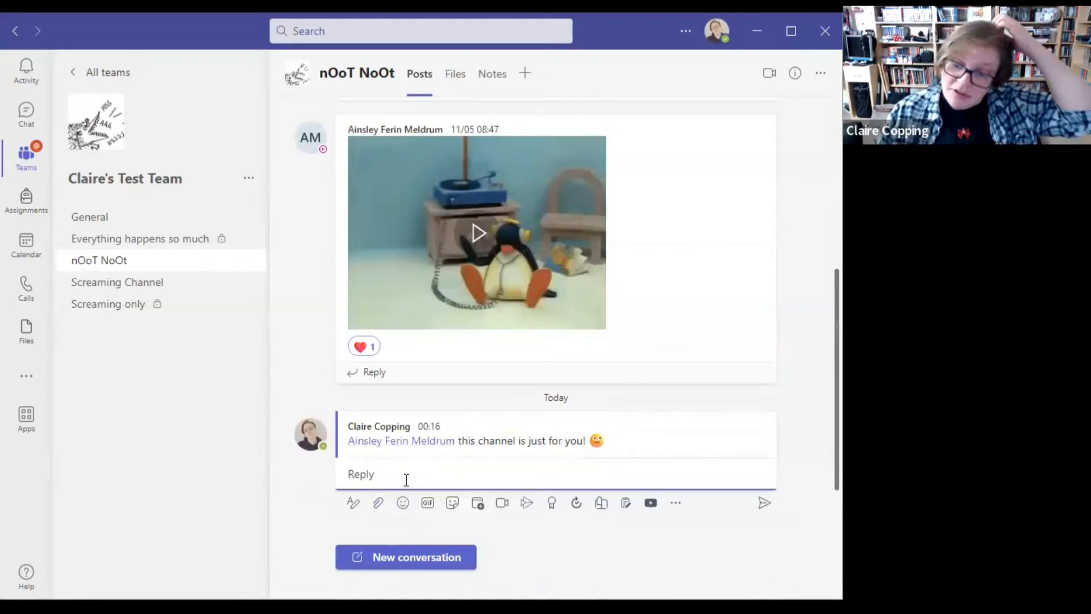
Post another new conversation in the nOoT NoOt channel that mentions Screaming Channel, followed by "is good also!"
click(410, 560)
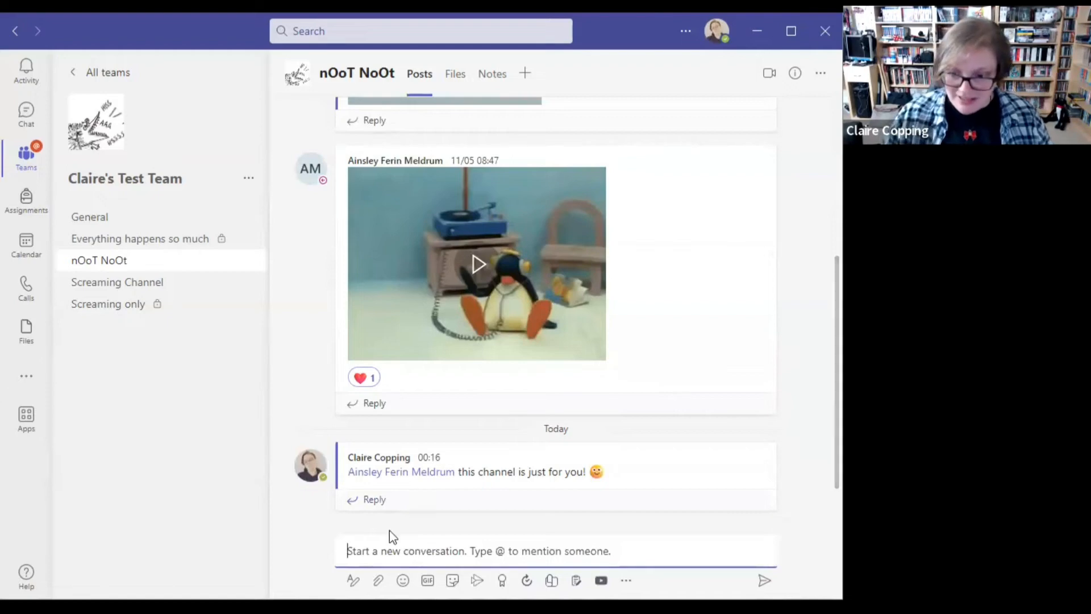
text(@)
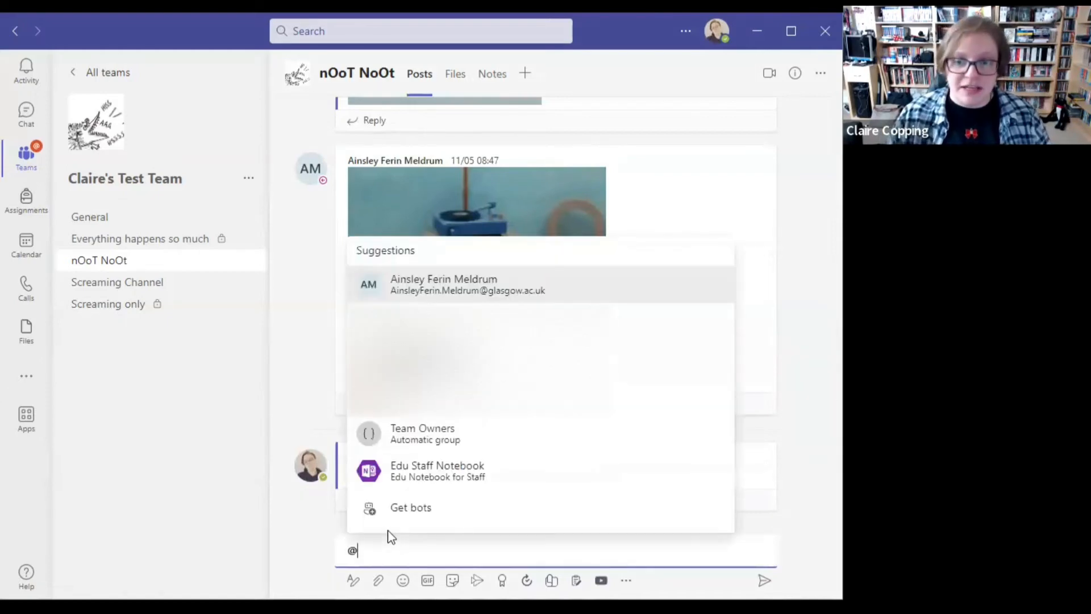
text(Scr)
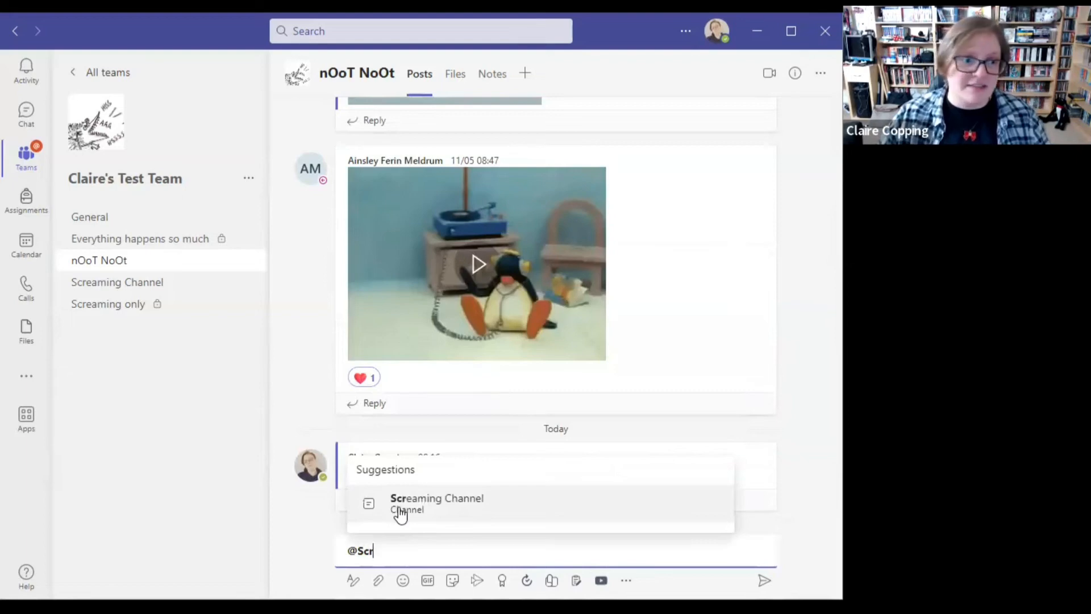
click(401, 515)
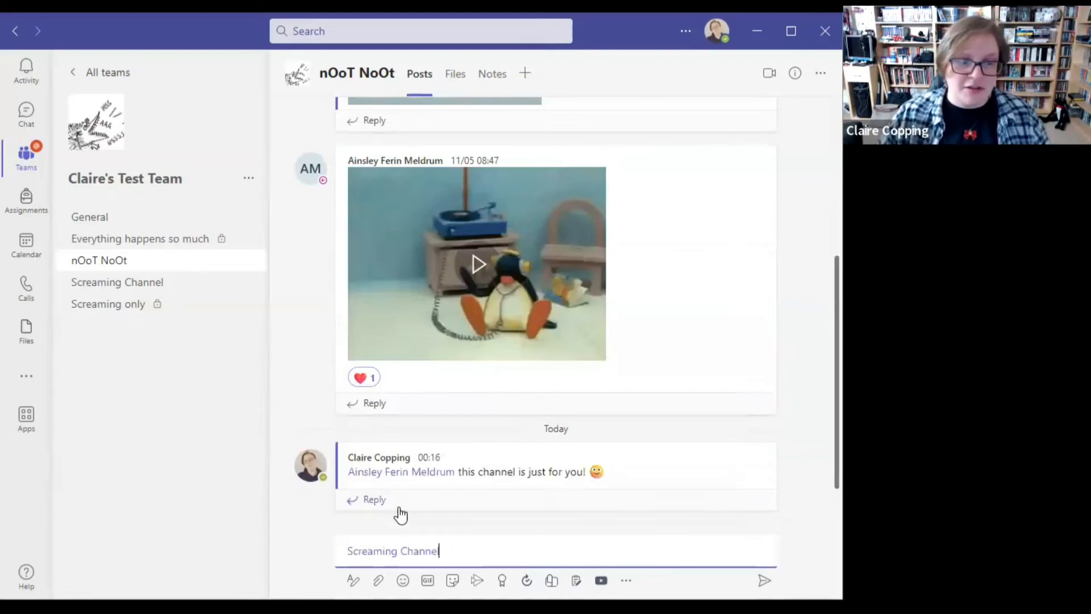
right_click(437, 554)
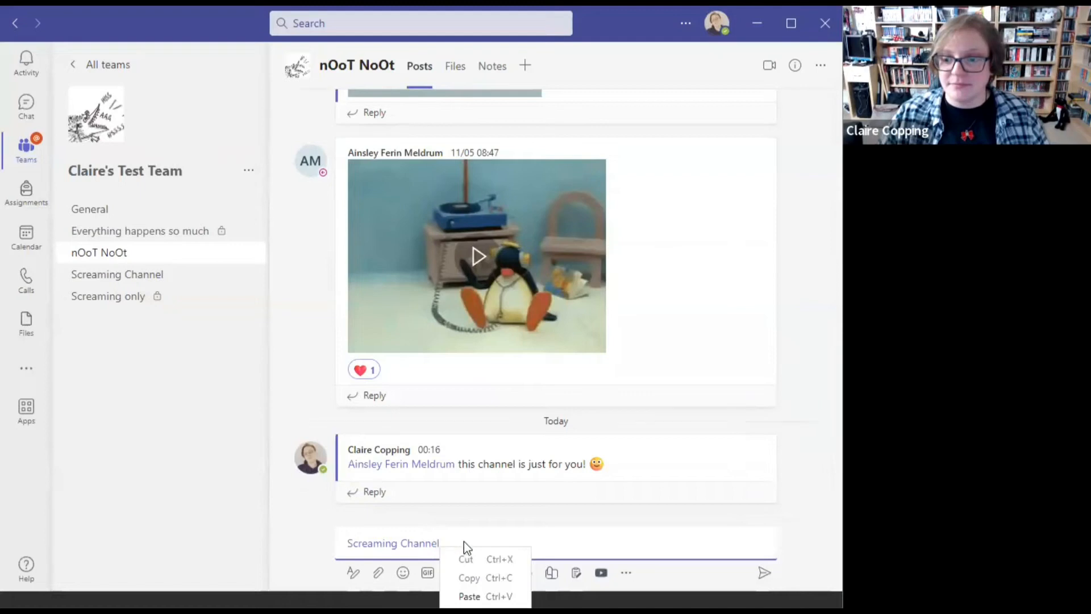
click(465, 541)
text(is go)
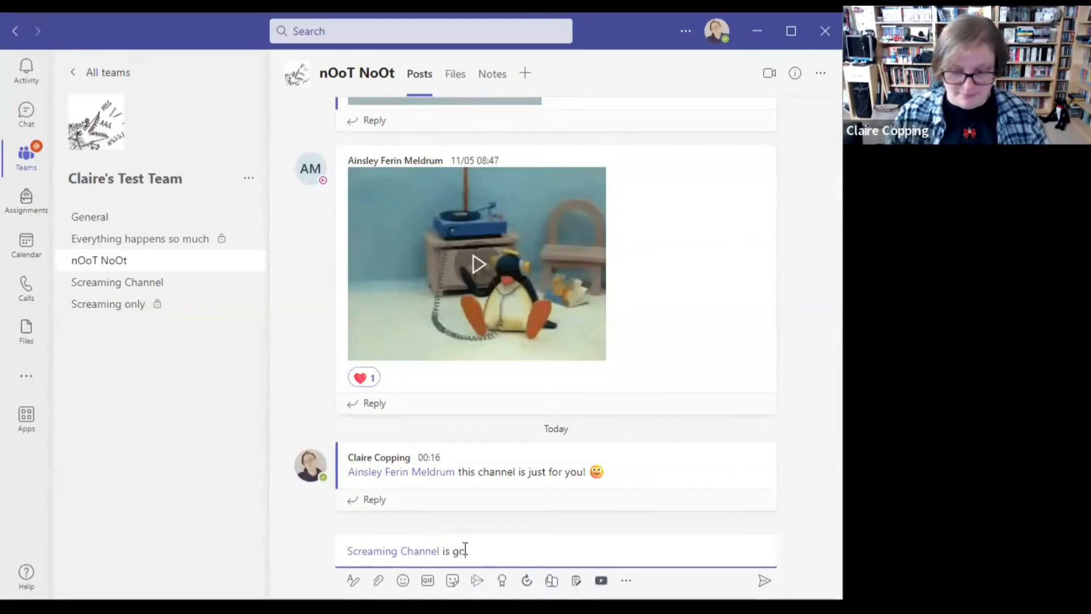
text(od also!)
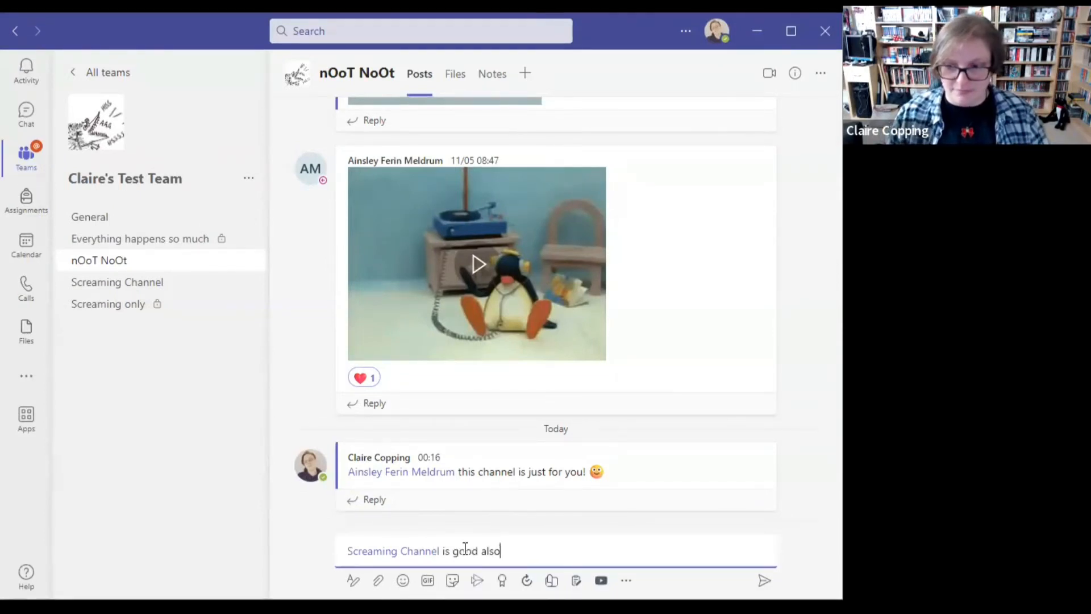
click(765, 582)
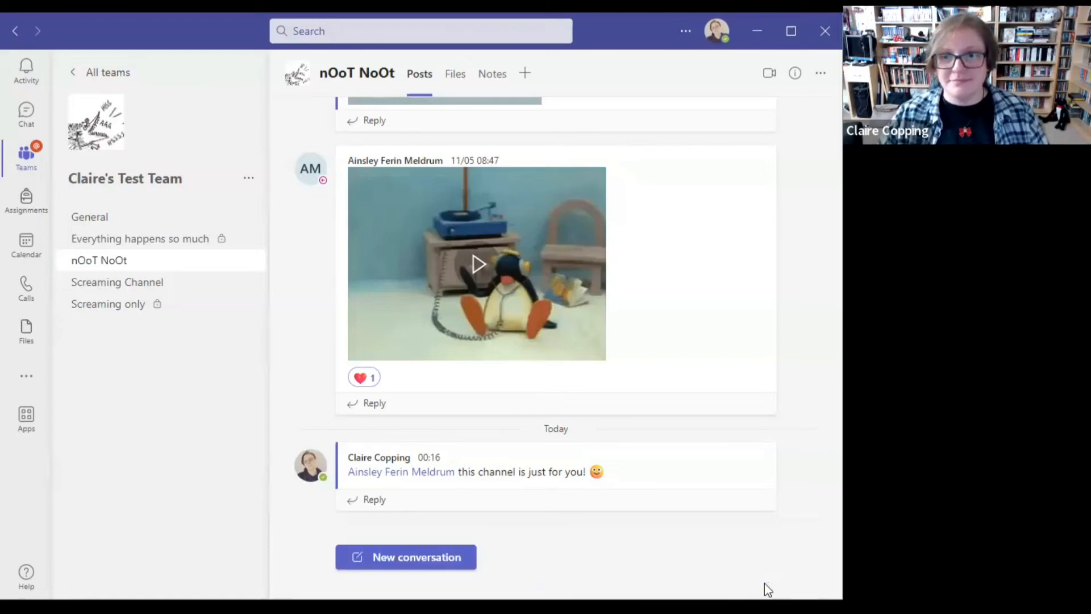
Start a formatted new conversation in the General channel with the subject "Found a great new way to check sources!"
click(88, 217)
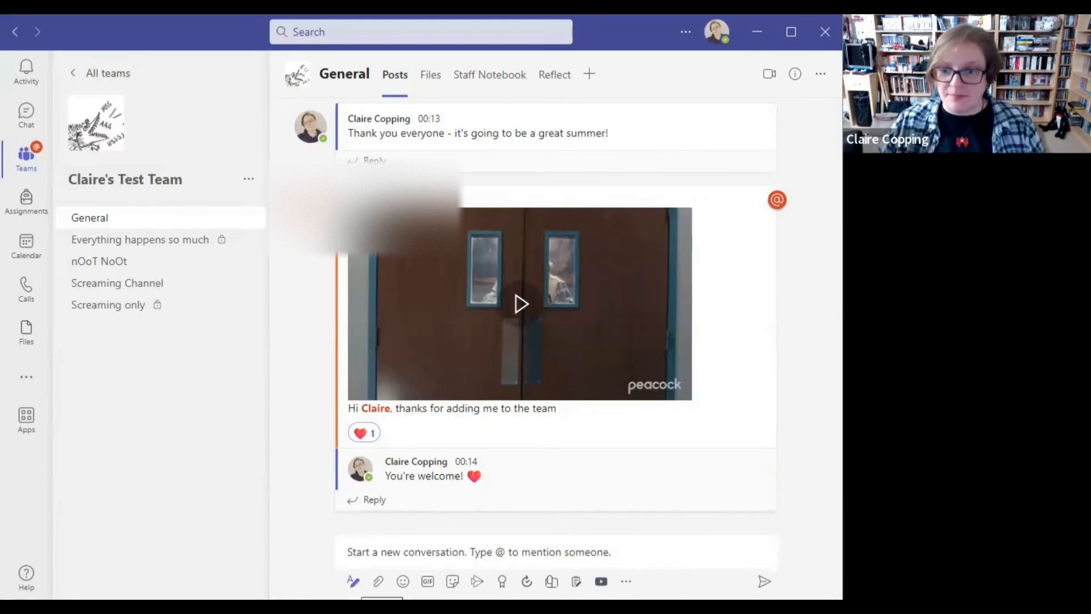
click(352, 581)
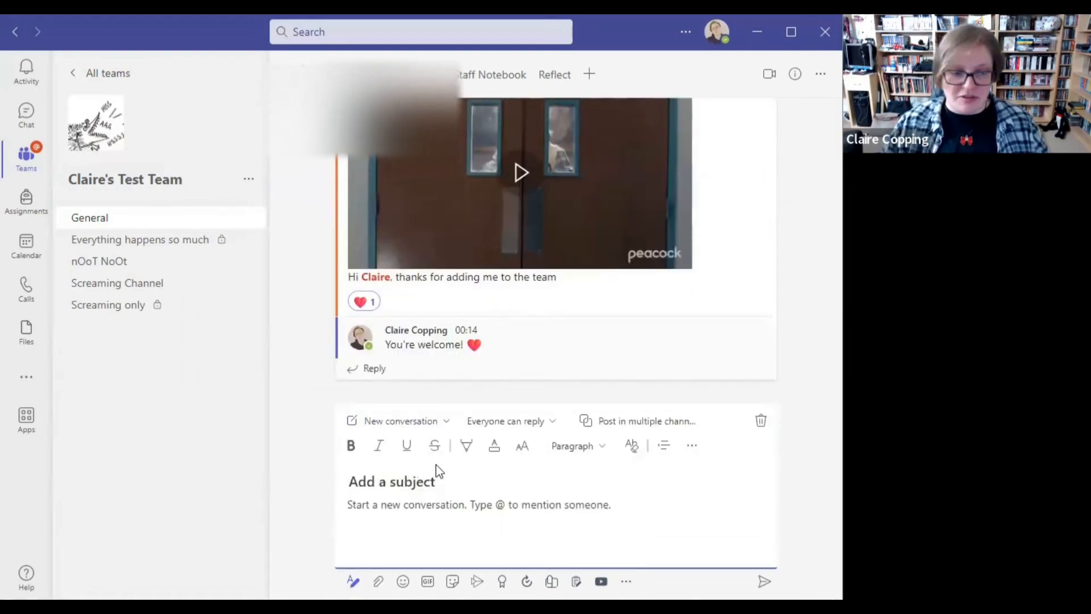
text(Fou)
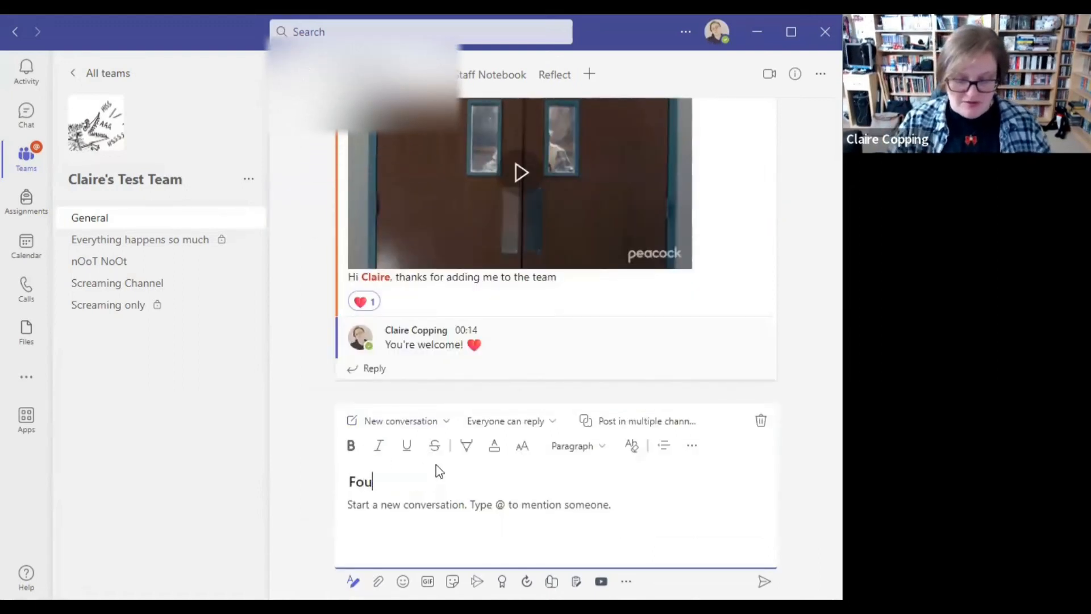
text(nd a great n)
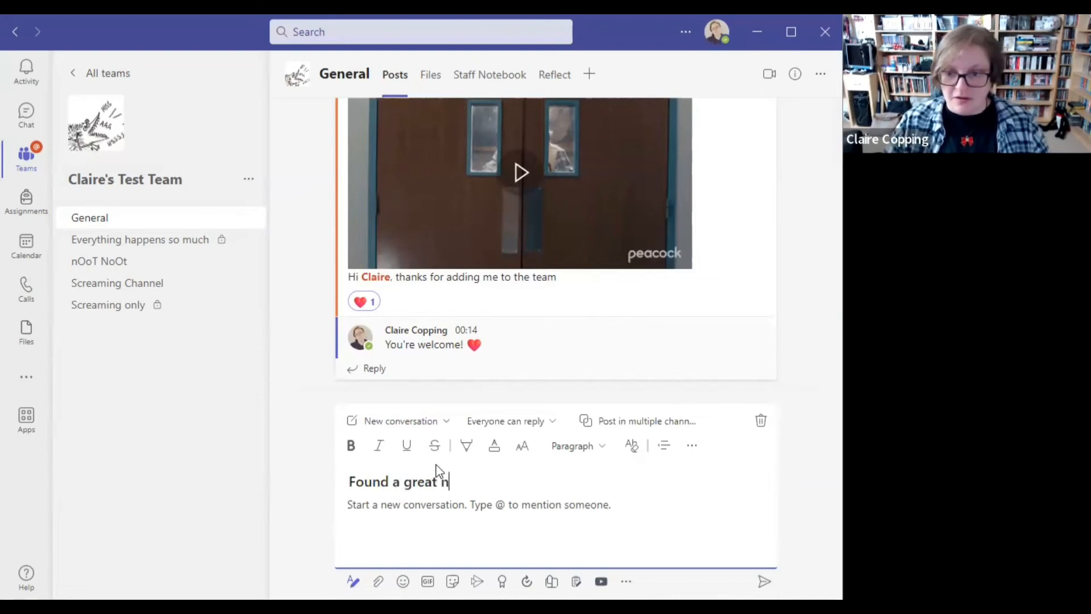
text(ew way)
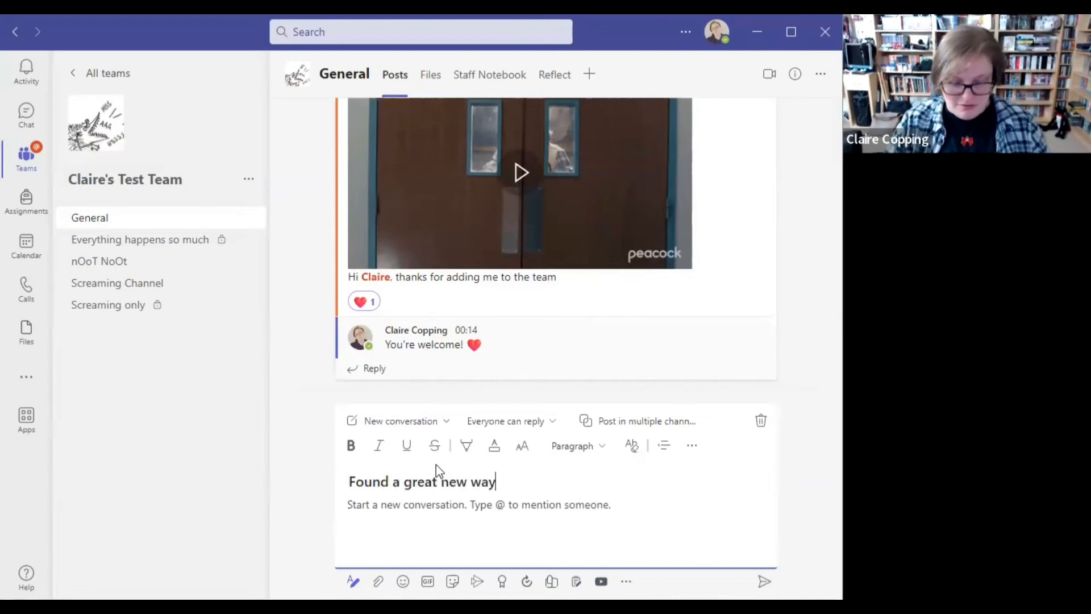
text( to check sources!)
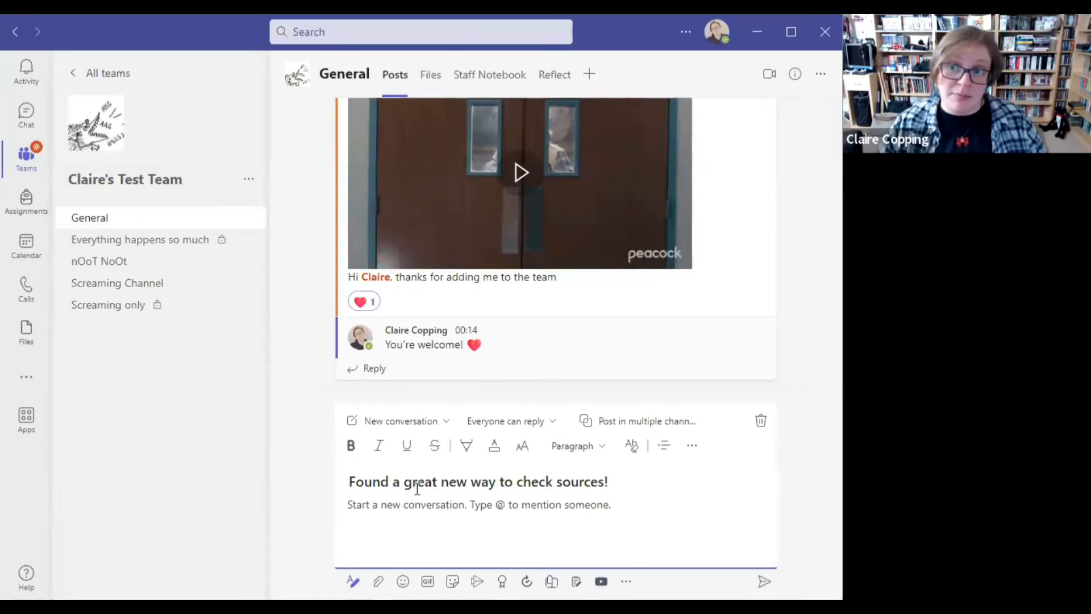
Write the post's body text as "Found it by accident! Wanted to share immediately!"
click(422, 514)
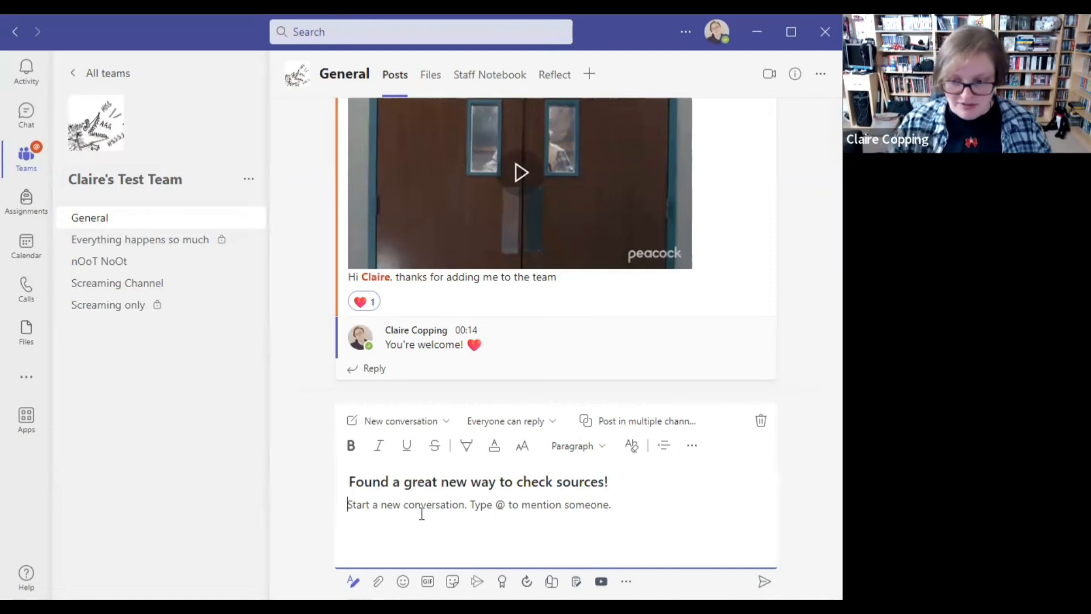
text(Found it)
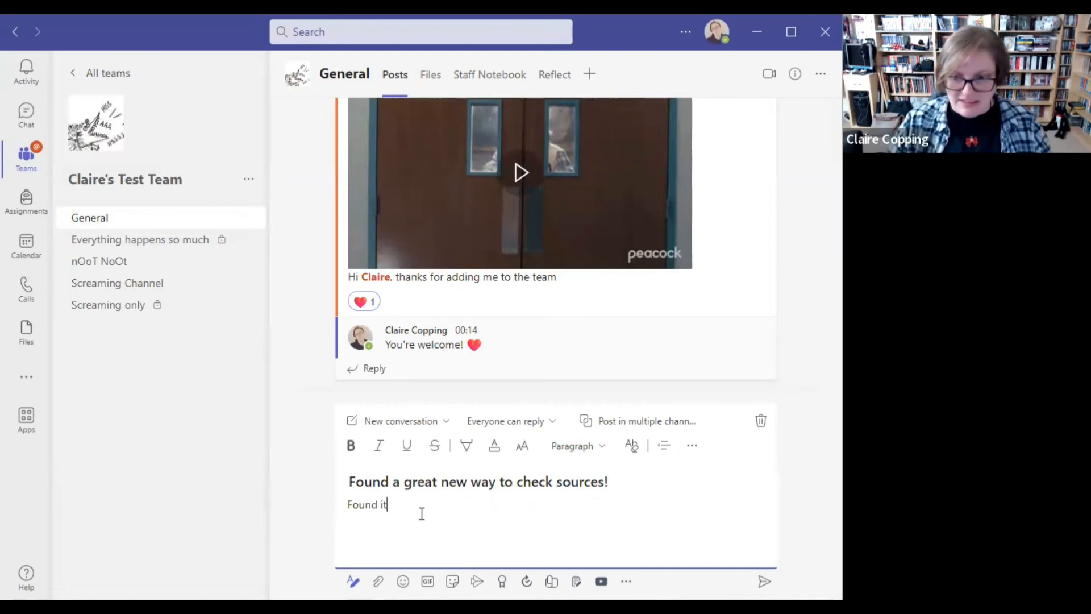
text( by accidse)
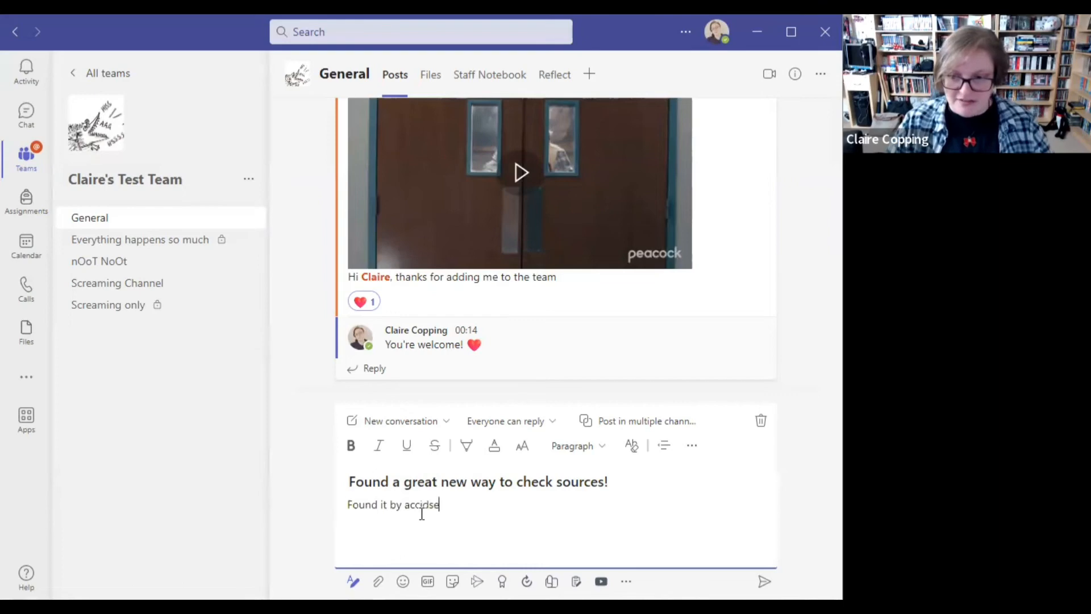
key(BackSpace)
key(BackSpace)
text(ent! )
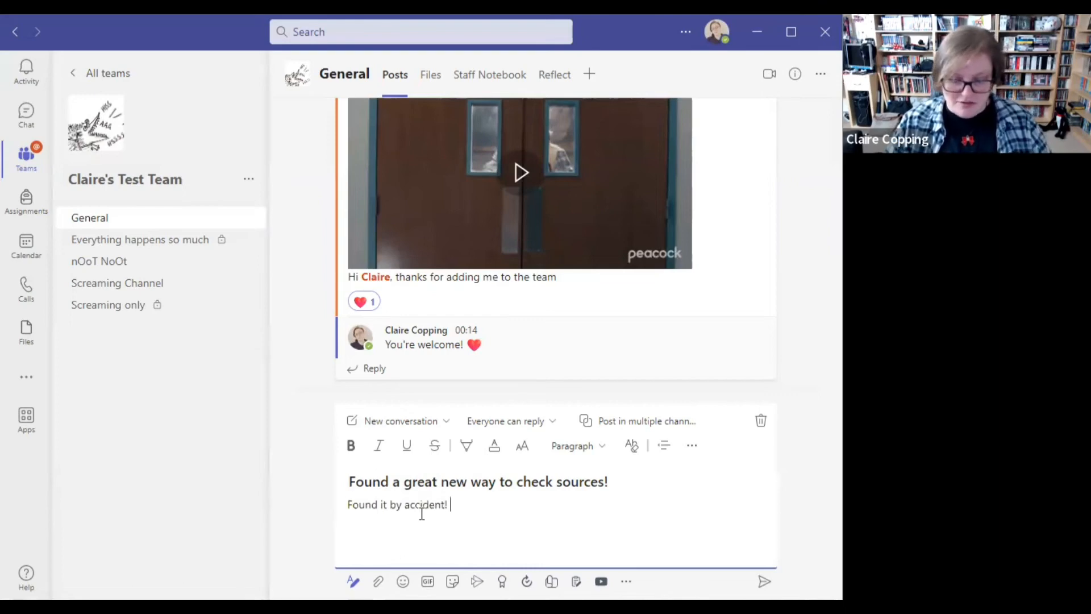
text(Wanted to sh)
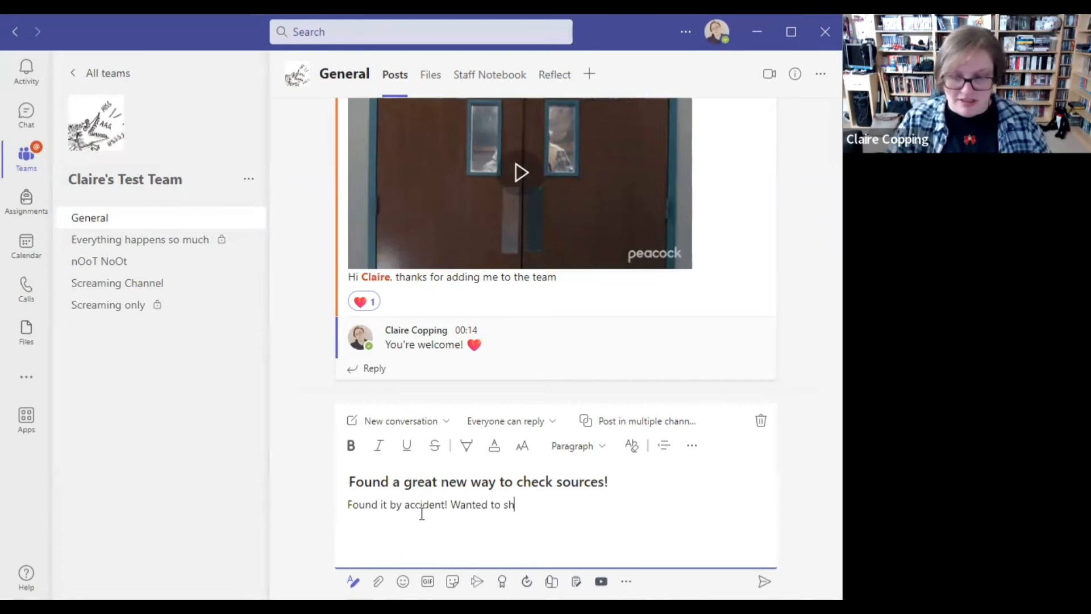
text(are immediately!)
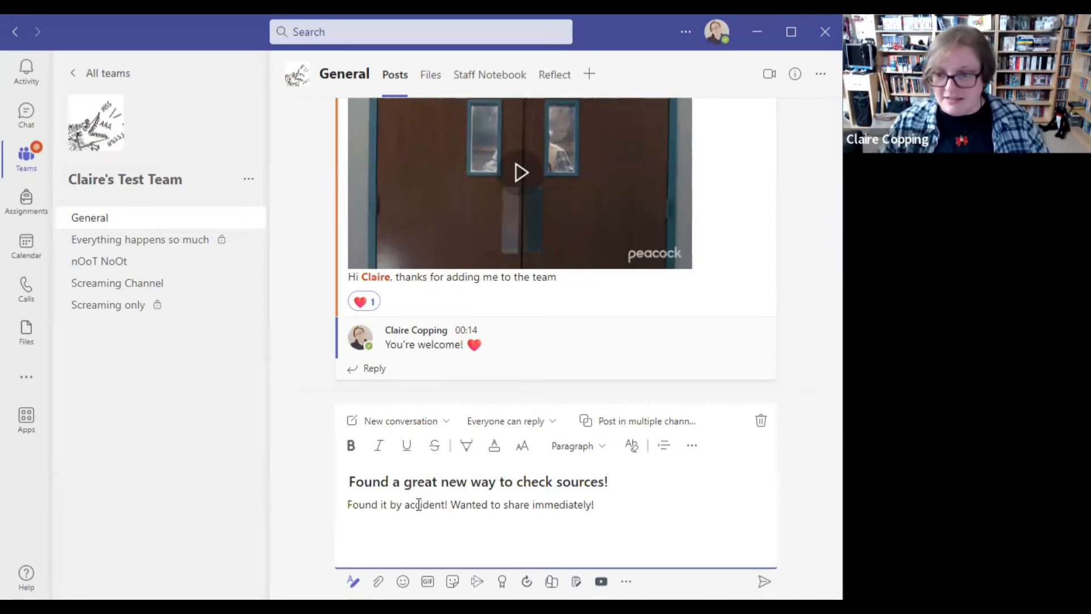
Format the word "accident" in the post's body as italic and the word "immediately" as bold
double_click(423, 504)
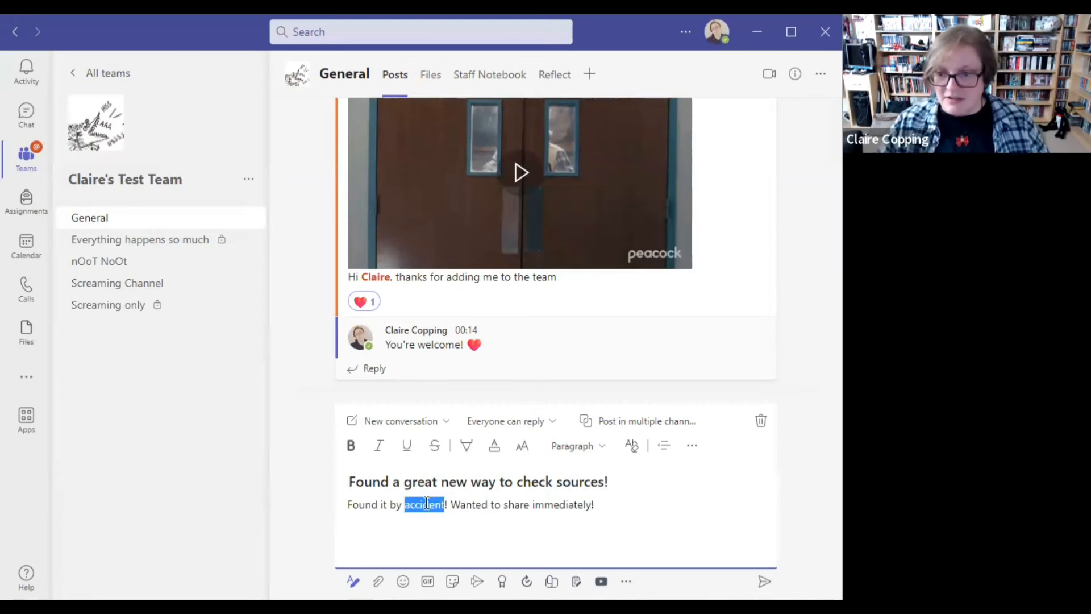
click(379, 449)
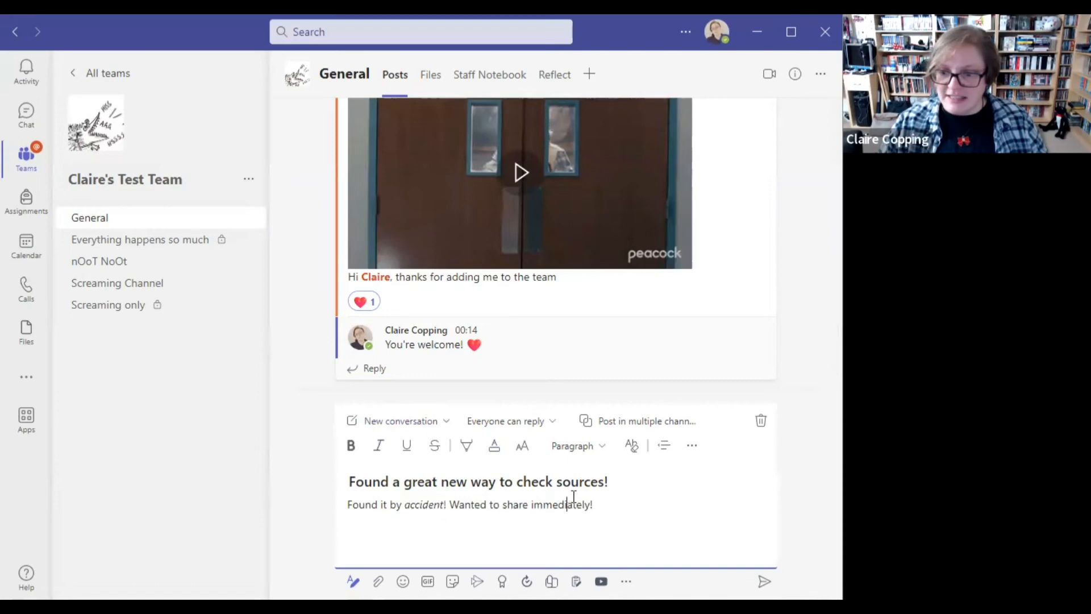
double_click(544, 503)
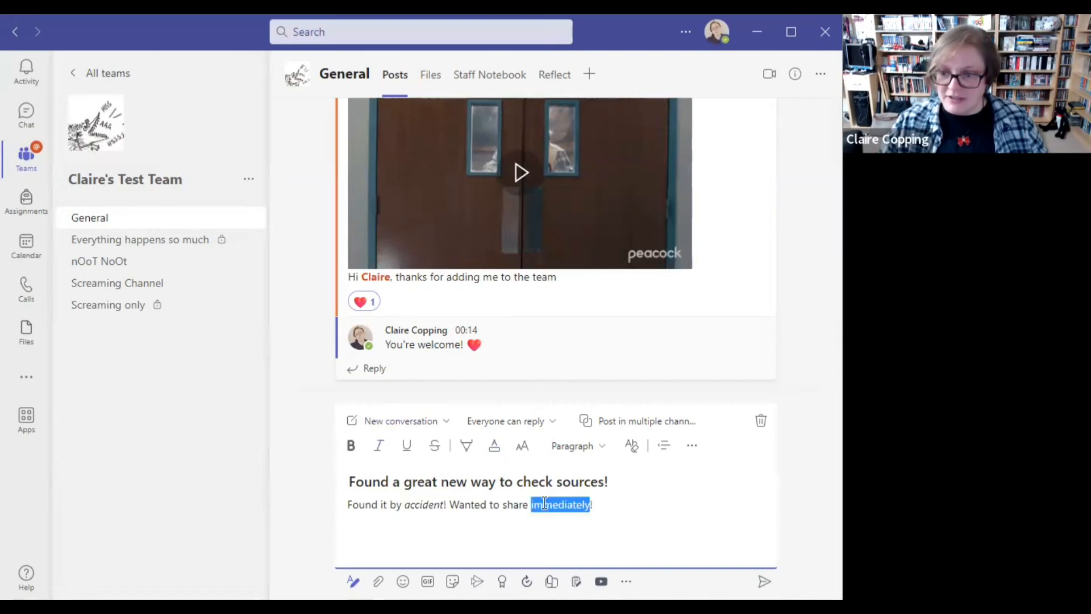
click(351, 447)
Add a new line below the body text reading "Here's the link in case you want to try!"
click(613, 494)
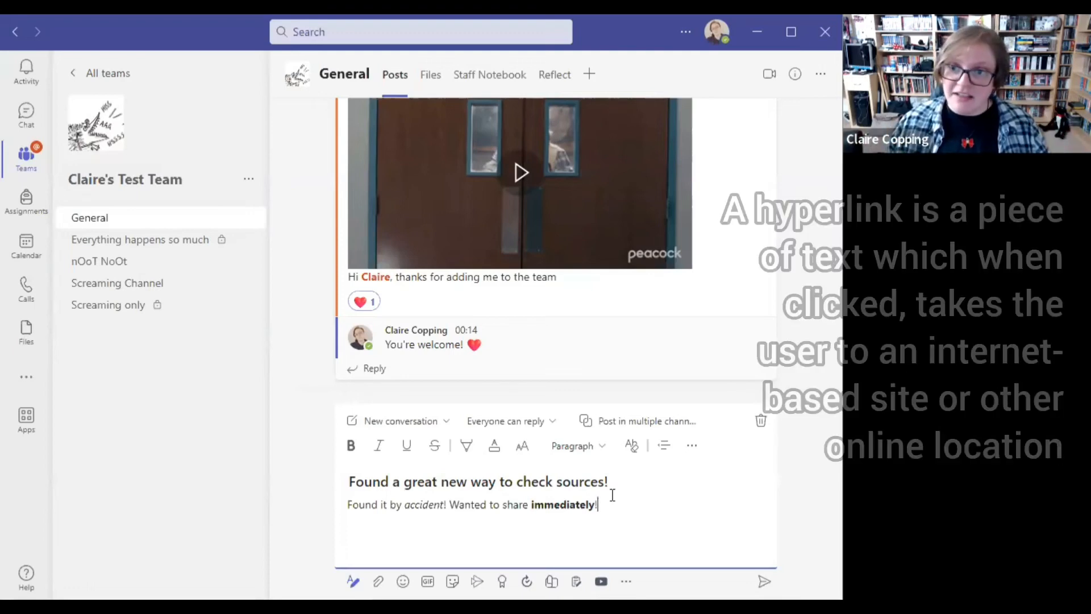
key(Return)
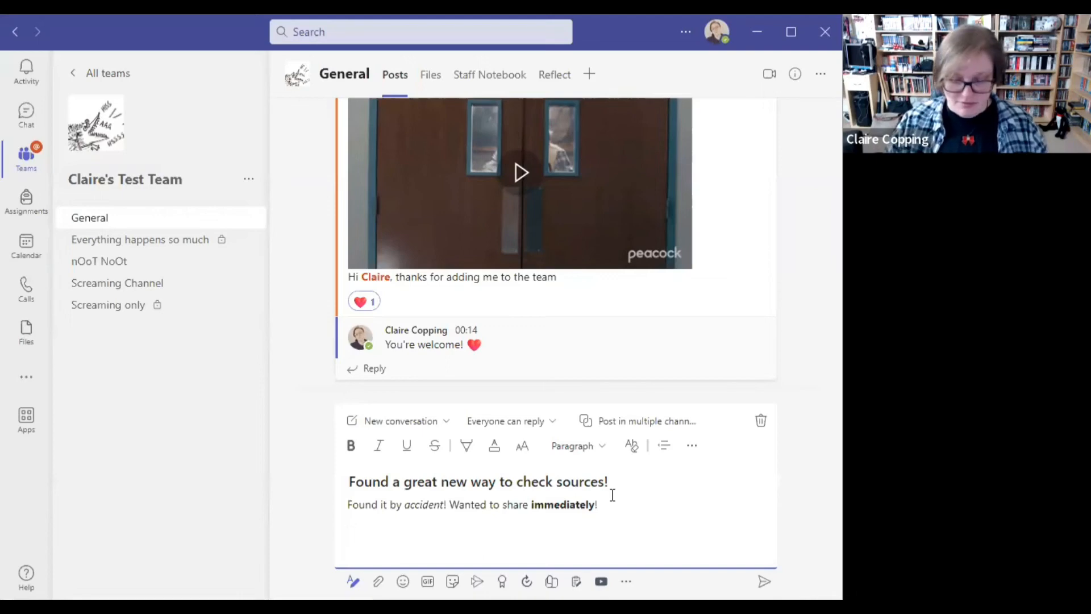
text(Here's the )
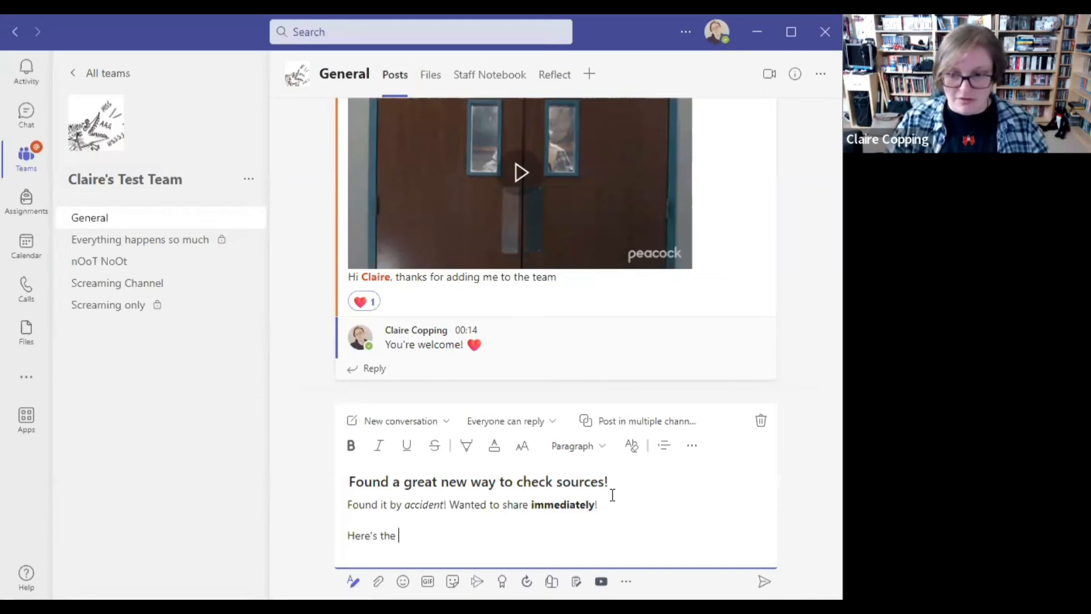
text(link in case y)
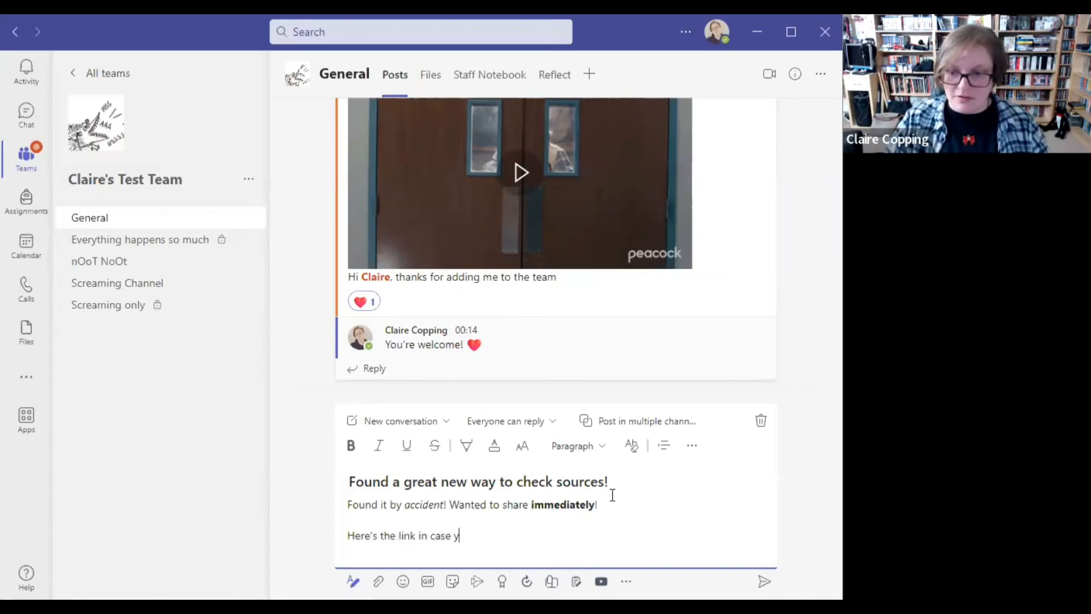
text(ou want to try!)
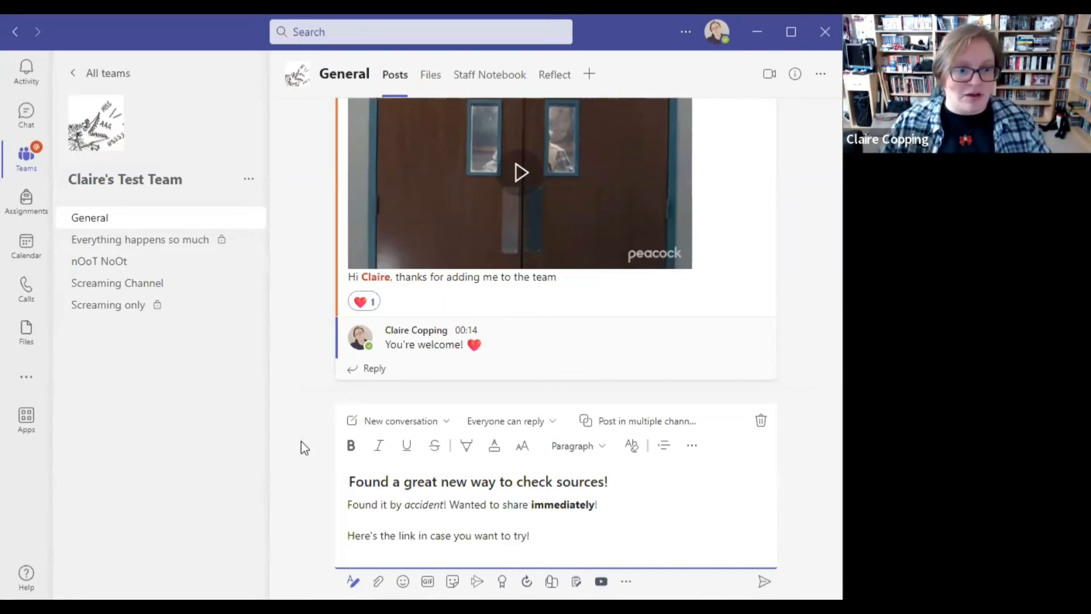
drag(348, 536, 530, 538)
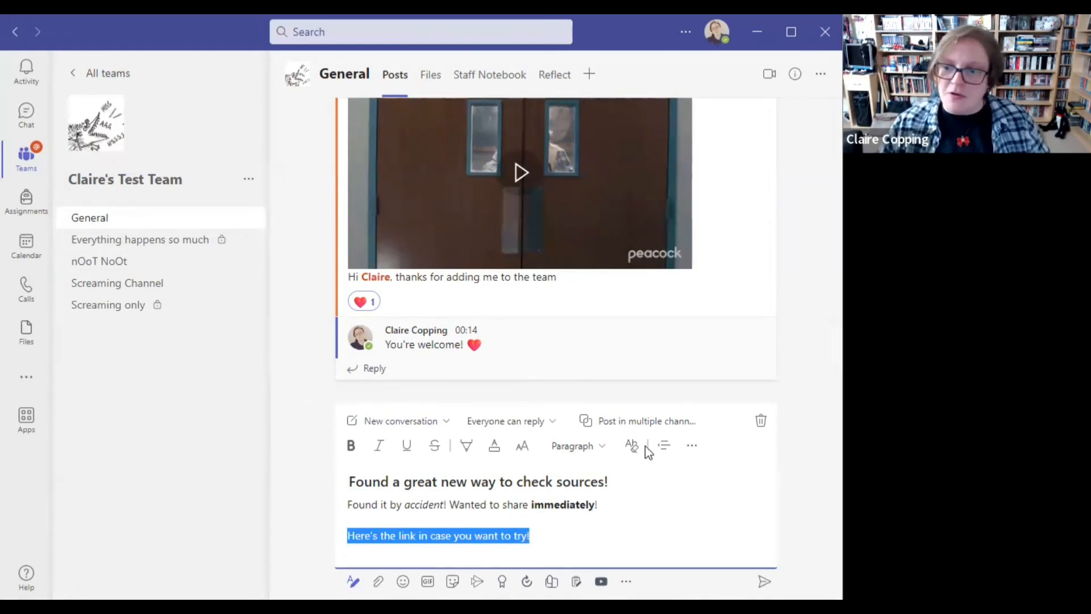
click(692, 447)
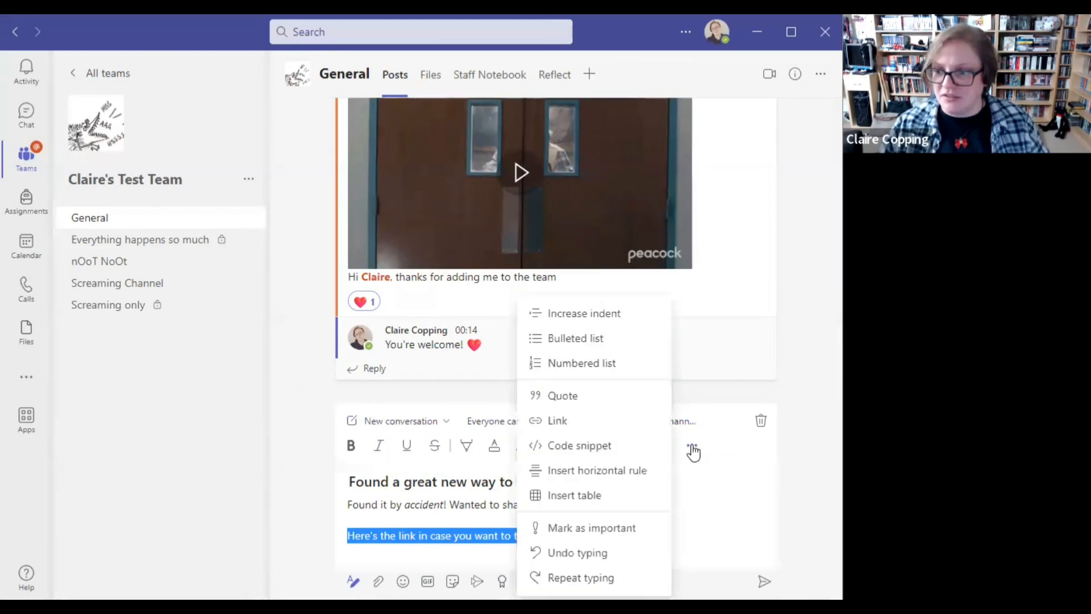
click(584, 425)
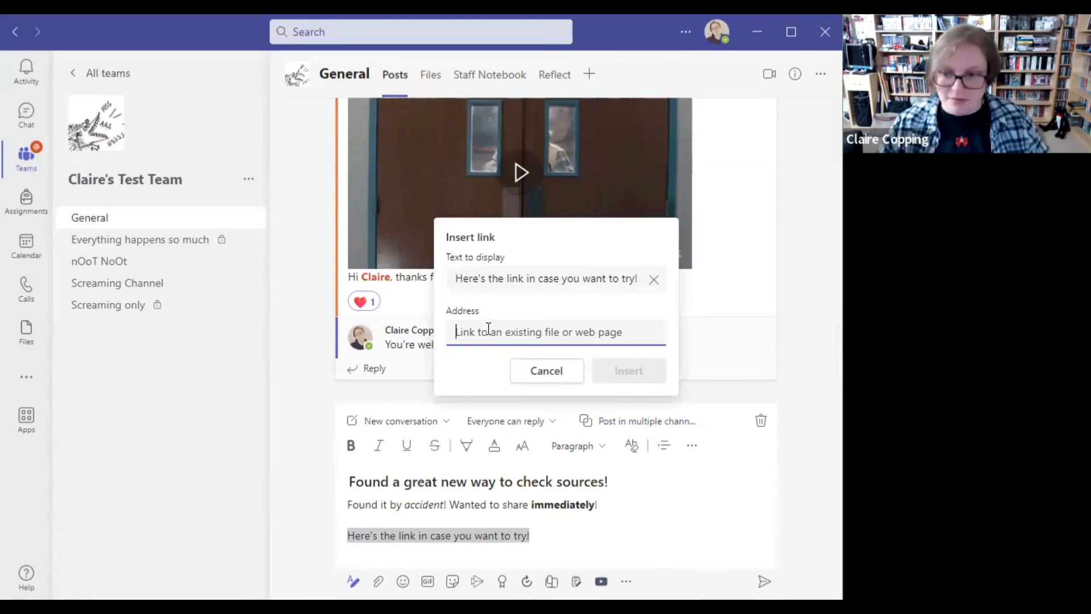
text(www.google.com)
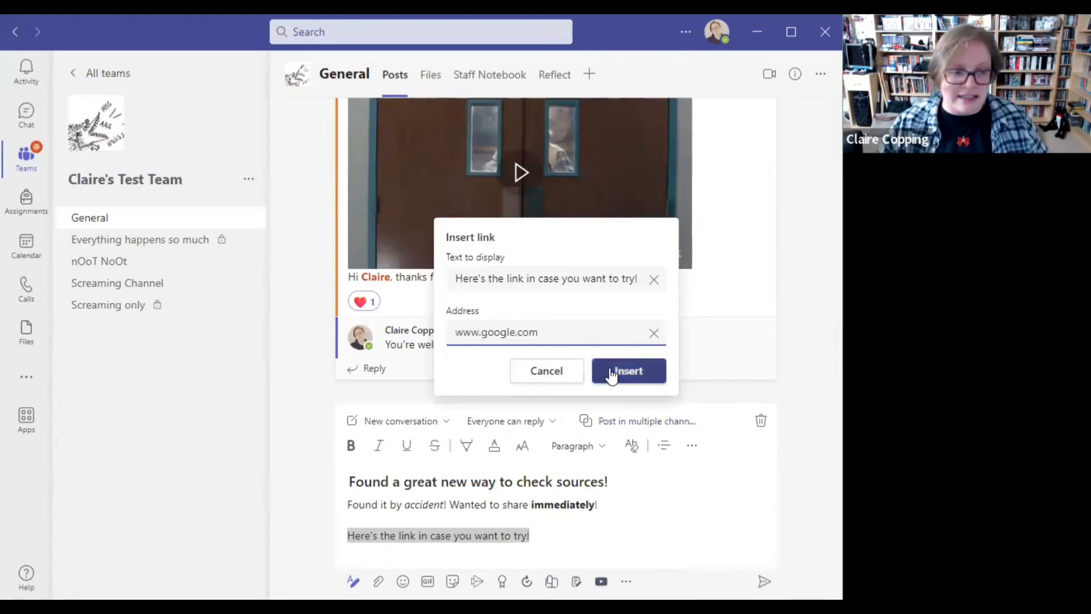
click(612, 375)
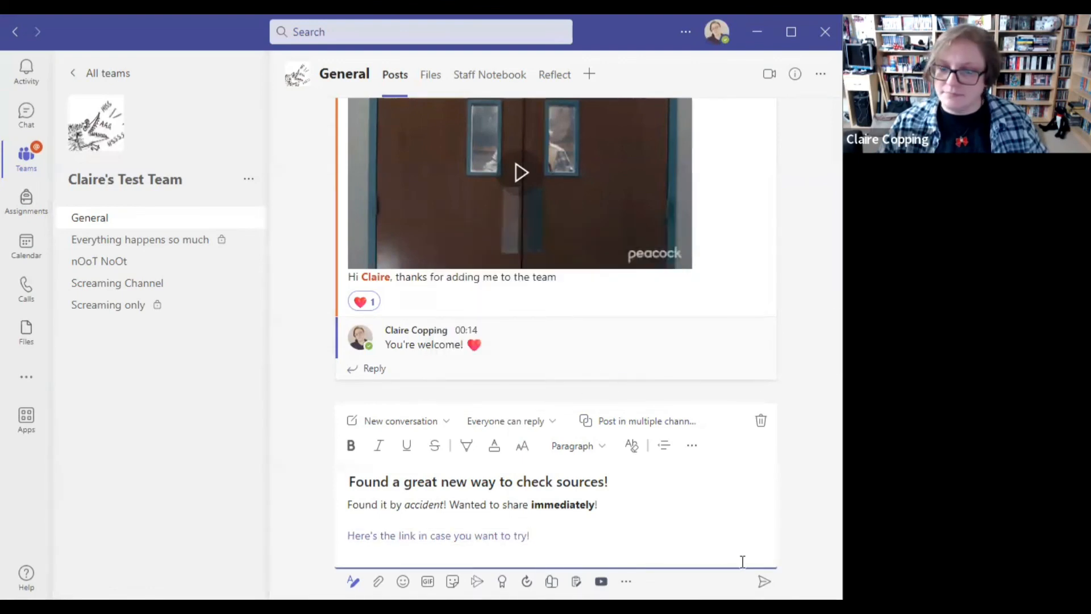
click(764, 581)
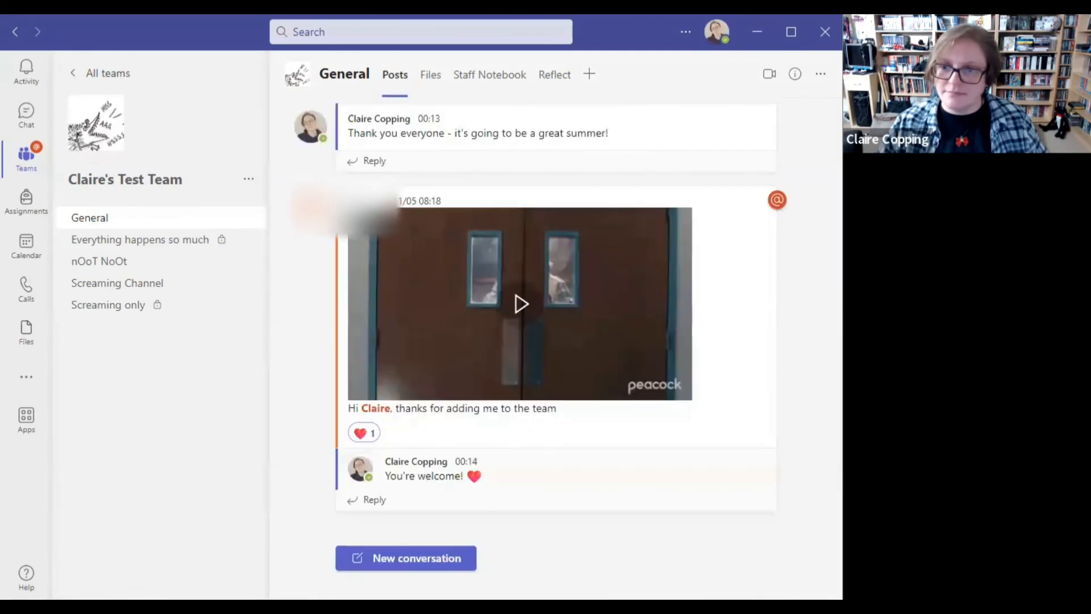